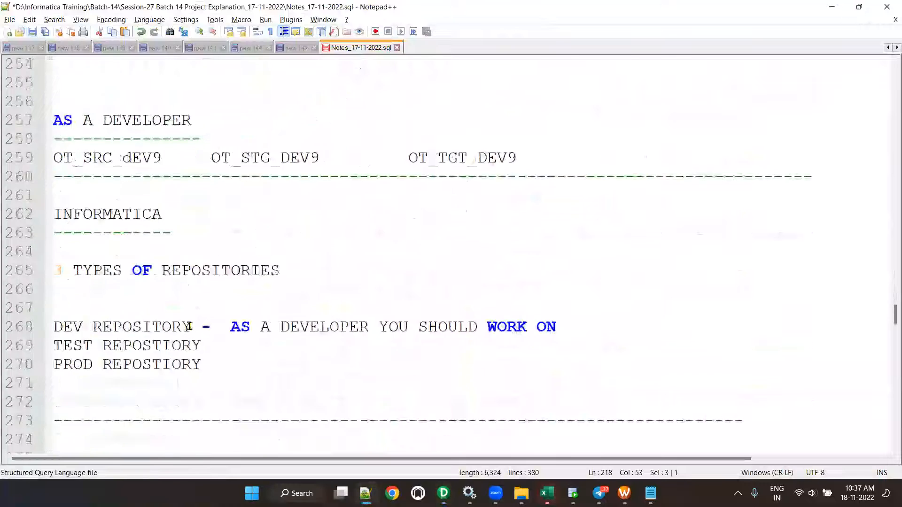
scroll(190, 326, down, 15)
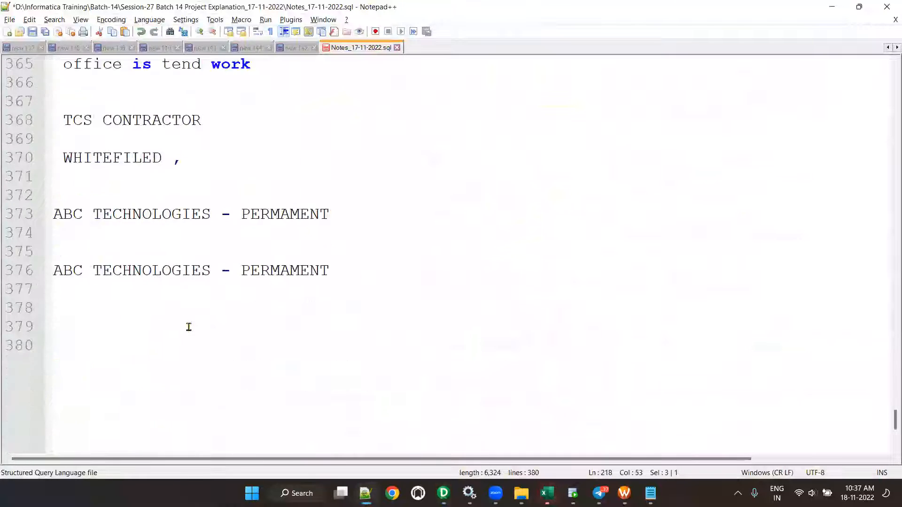
- Add REP_SVC_TEST on line 384 of Notes_17-11-2022.sql, then bring up Oracle SQL Developer
click(123, 160)
key(Return)
key(Return)
key(Return)
key(Return)
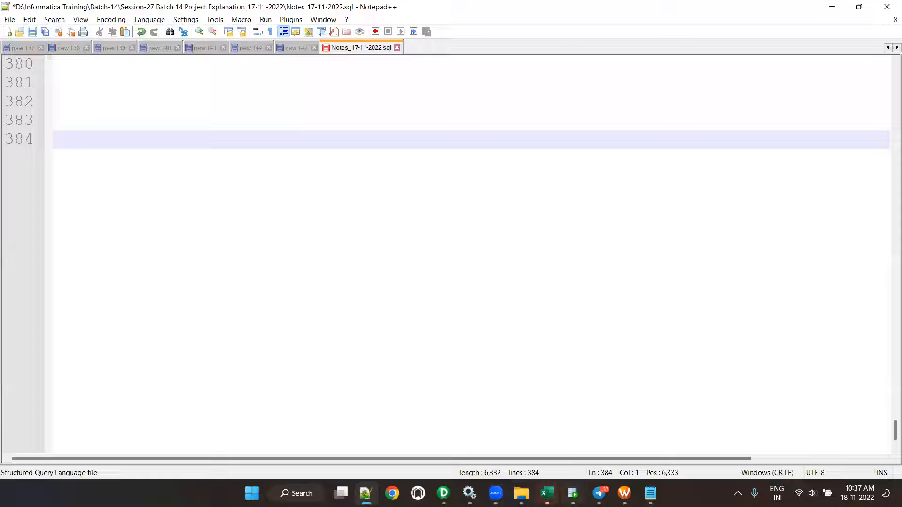
click(444, 493)
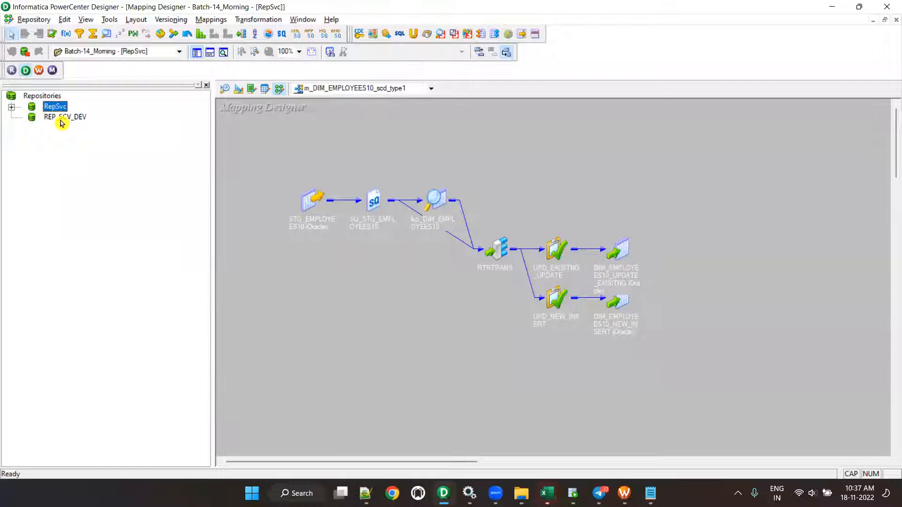
key(alt+Tab)
text(REP)
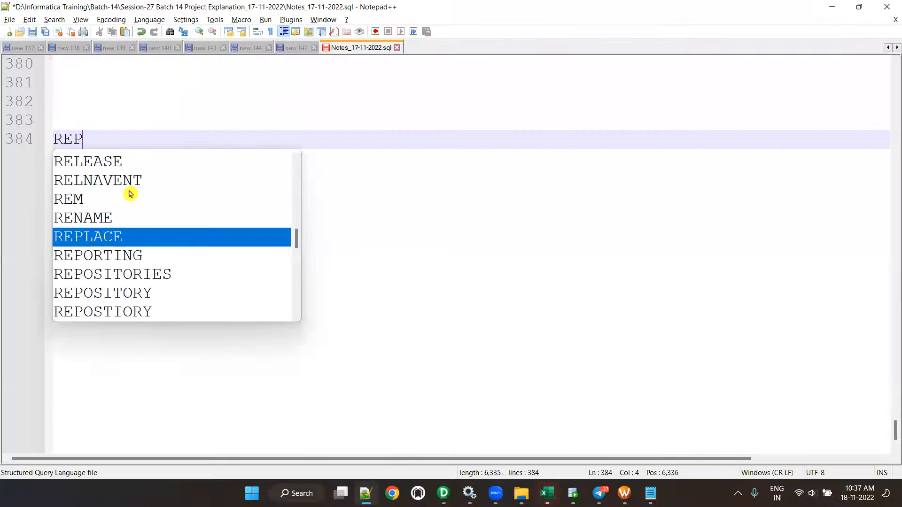
text(_SVC_TEST)
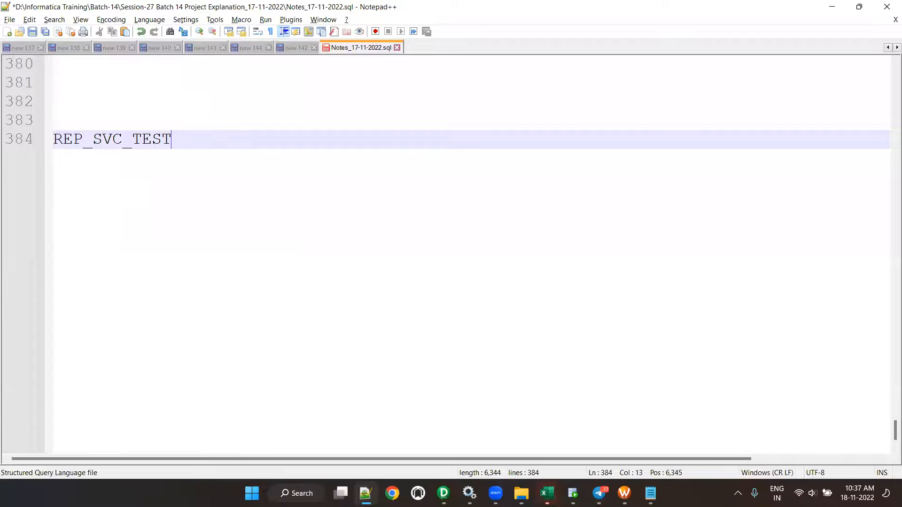
key(alt+Tab)
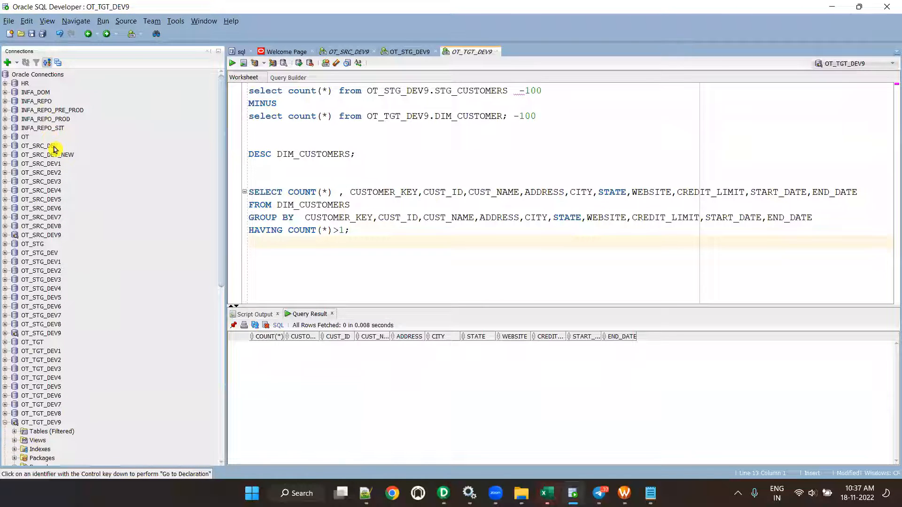
- Delete the REP_SVC_TEST connection in SQL Developer and connect to the database as SYS
scroll(79, 303, down, 5)
scroll(74, 332, up, 5)
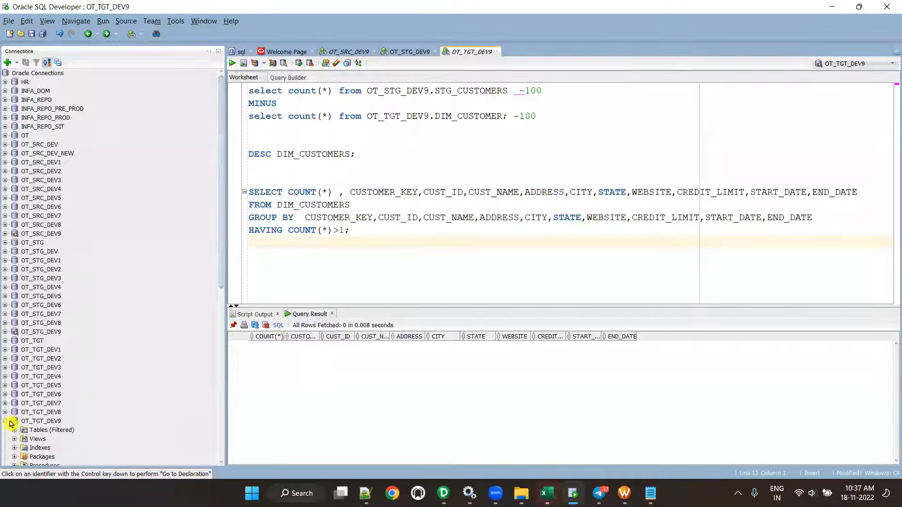
click(12, 421)
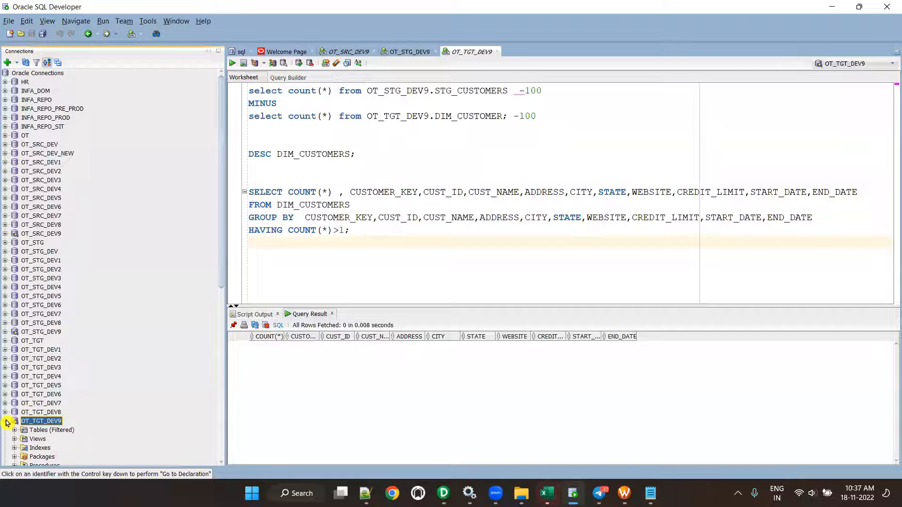
click(6, 422)
scroll(43, 404, down, 3)
click(46, 392)
right_click(47, 392)
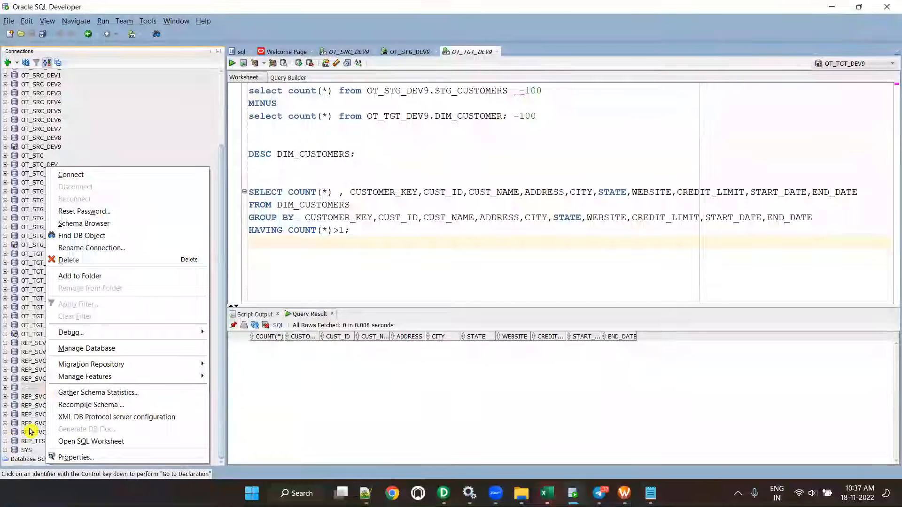
click(98, 260)
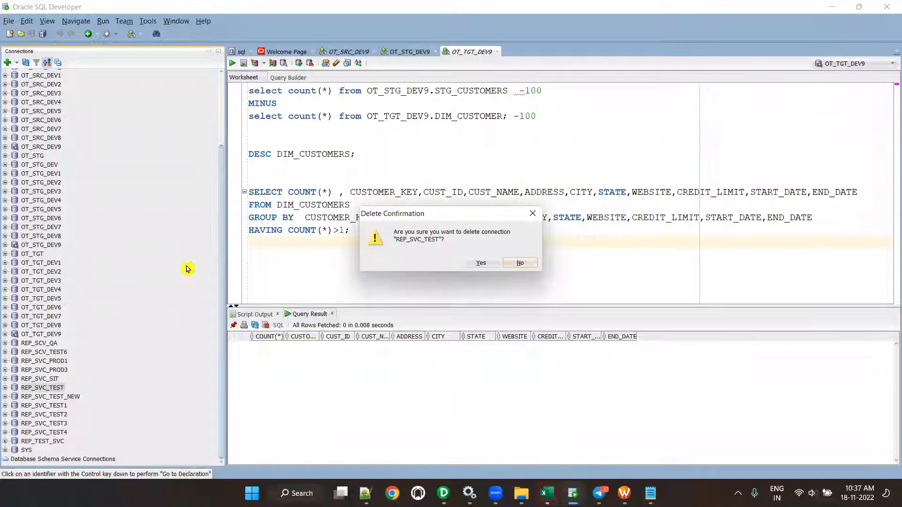
click(488, 263)
double_click(26, 450)
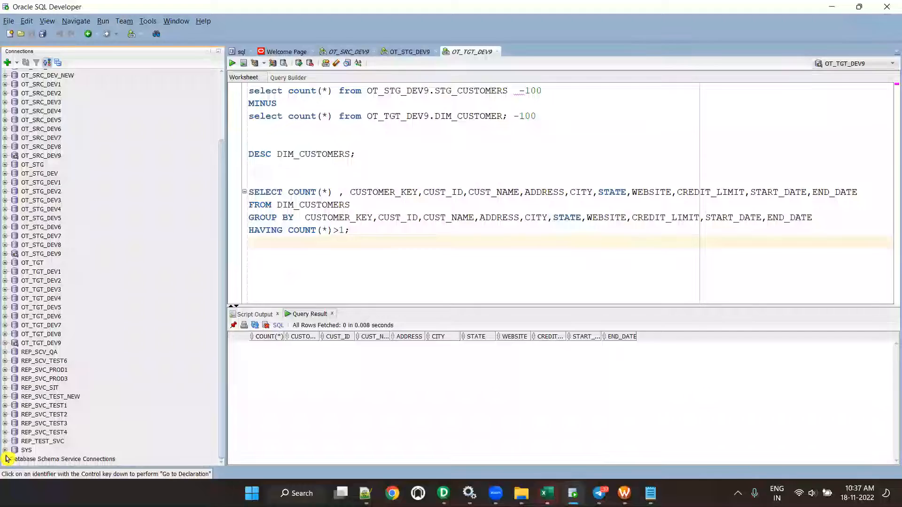
key(alt+Tab)
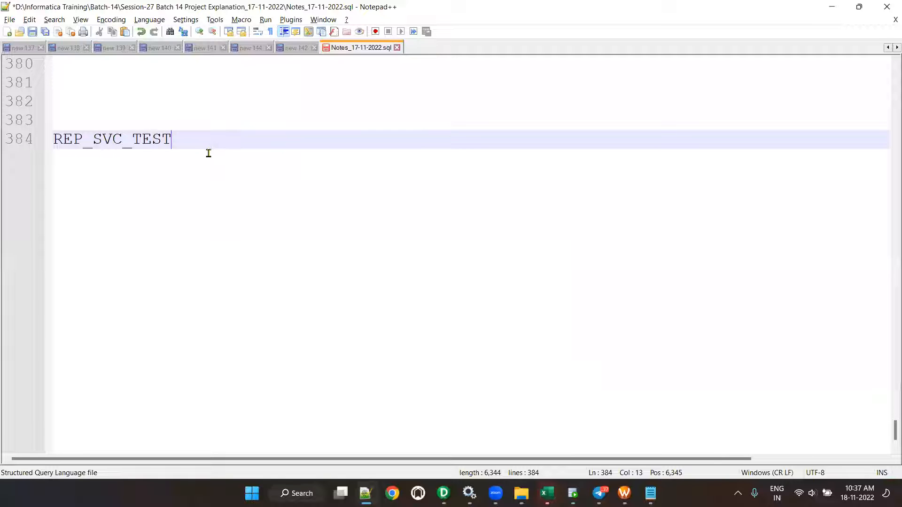
- Select and copy REP_SVC_TEST from line 384 of the session notes
drag(179, 143, 50, 146)
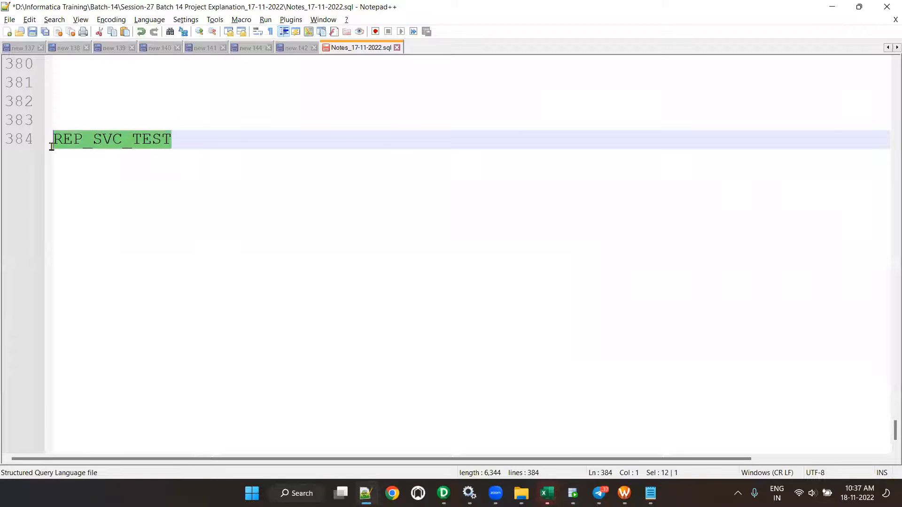
key(alt+Tab)
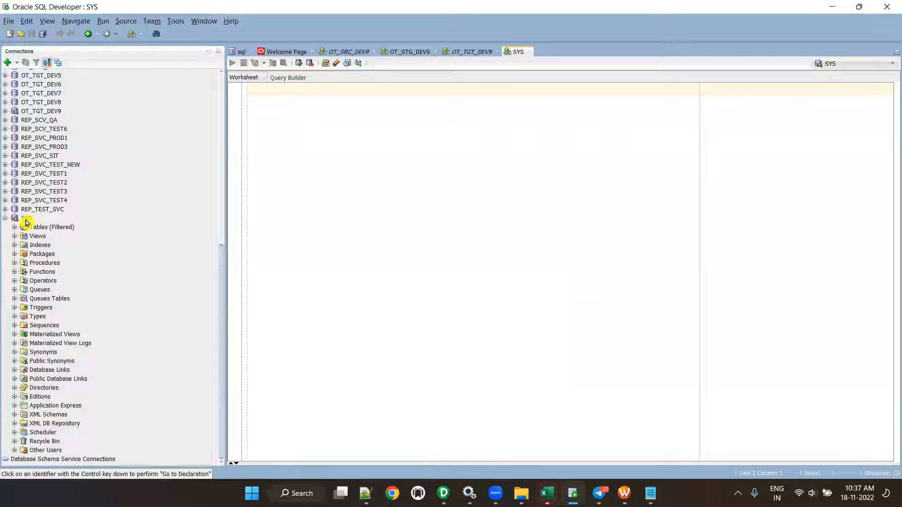
- Begin a new database user named REP_SVC_TEST and enter its password
click(14, 451)
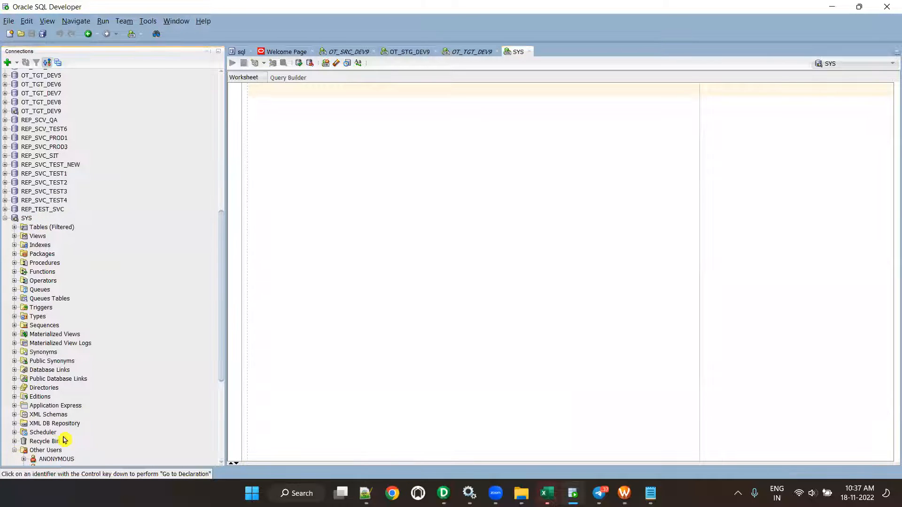
right_click(48, 276)
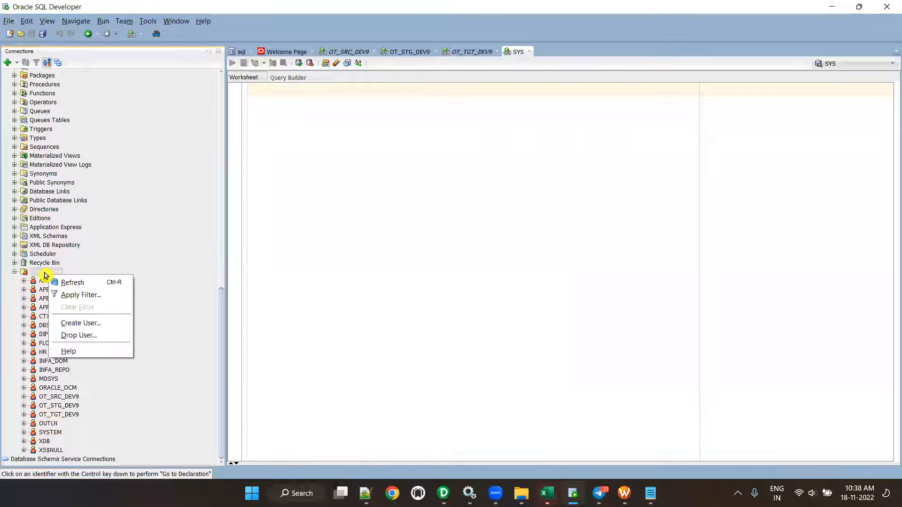
click(82, 325)
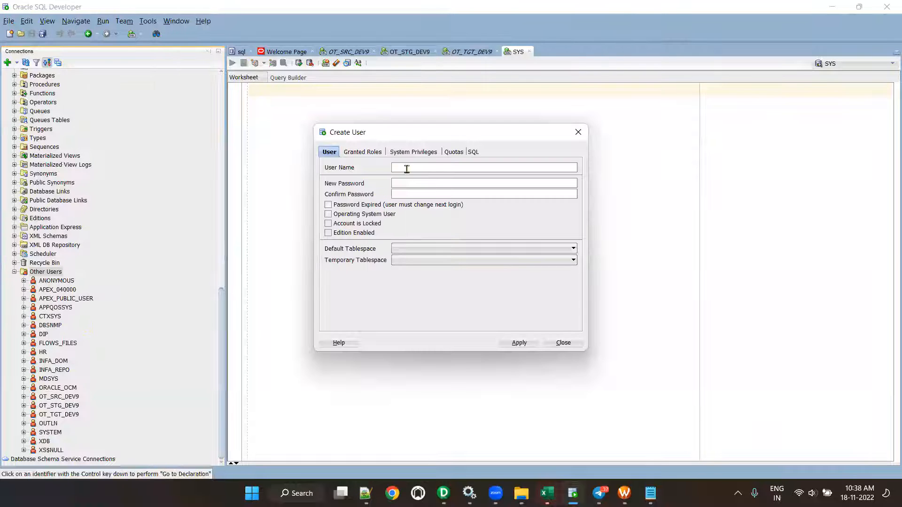
key(alt+Tab)
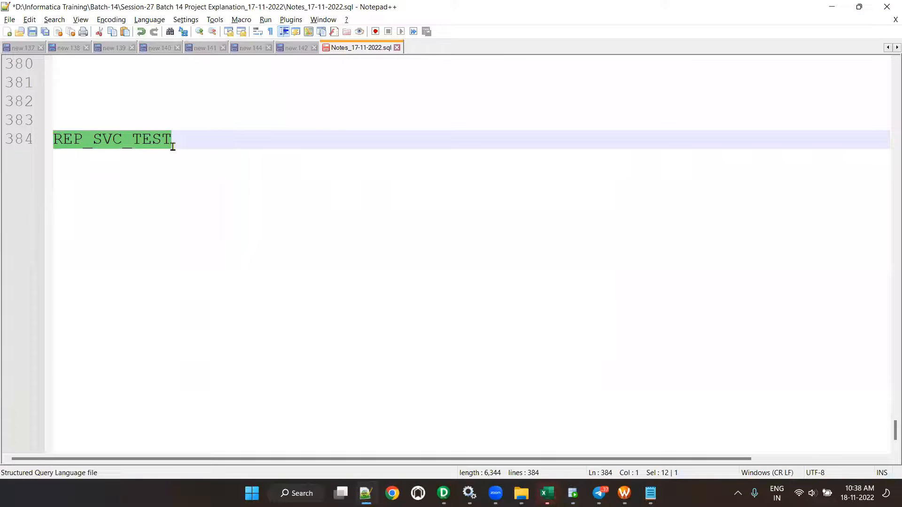
key(ctrl+c)
key(alt+Tab)
key(ctrl+v)
click(405, 183)
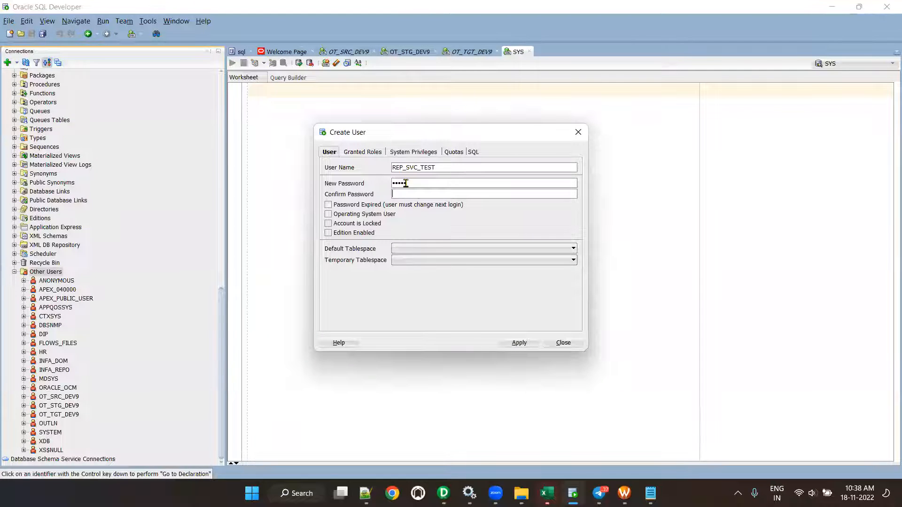
- Set the user's default tablespace to USERS and temporary tablespace to TEMP
click(503, 248)
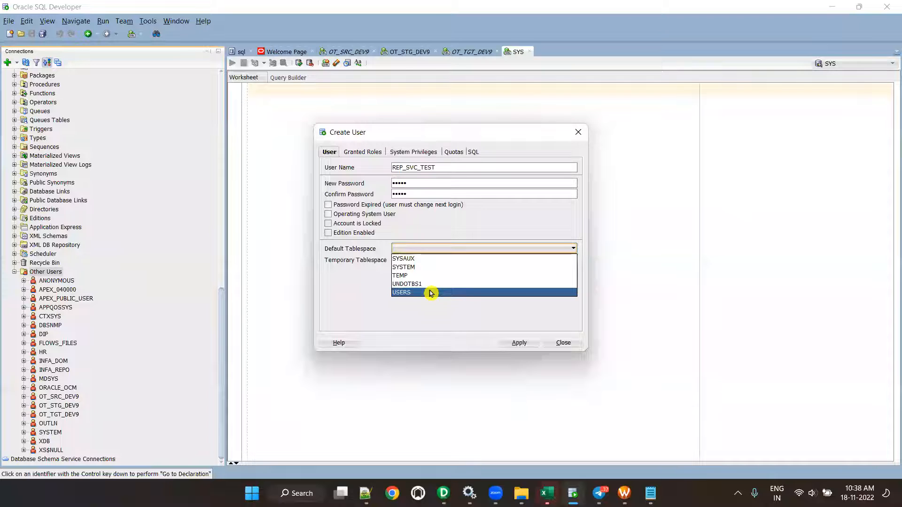
click(429, 267)
click(430, 260)
click(432, 269)
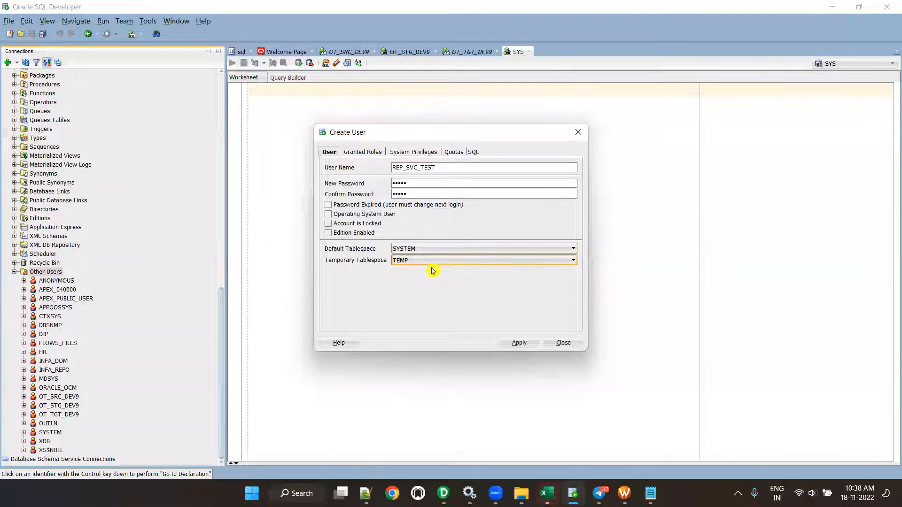
click(434, 250)
click(429, 284)
click(430, 251)
click(435, 292)
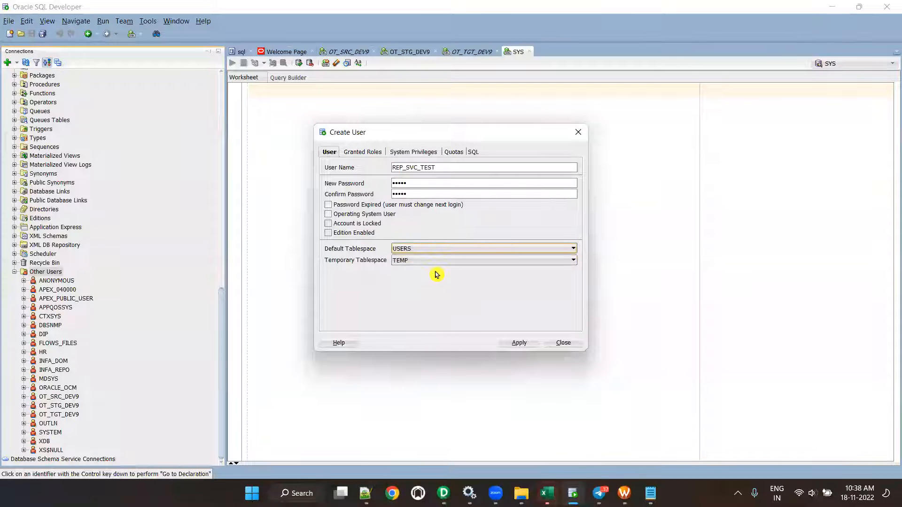
- Grant all roles and all system privileges with admin option, except SYSDBA
click(364, 151)
click(339, 165)
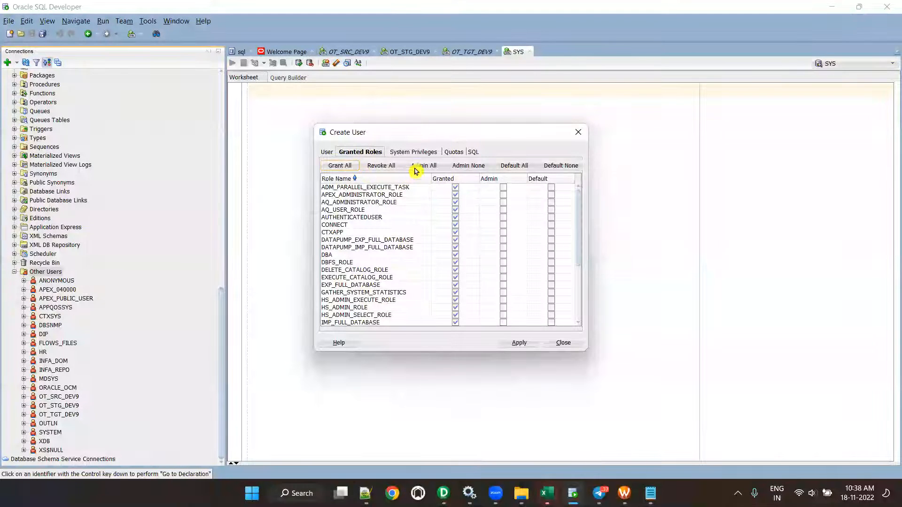
click(413, 152)
click(353, 167)
click(427, 165)
scroll(429, 262, down, 5)
scroll(429, 262, down, 20)
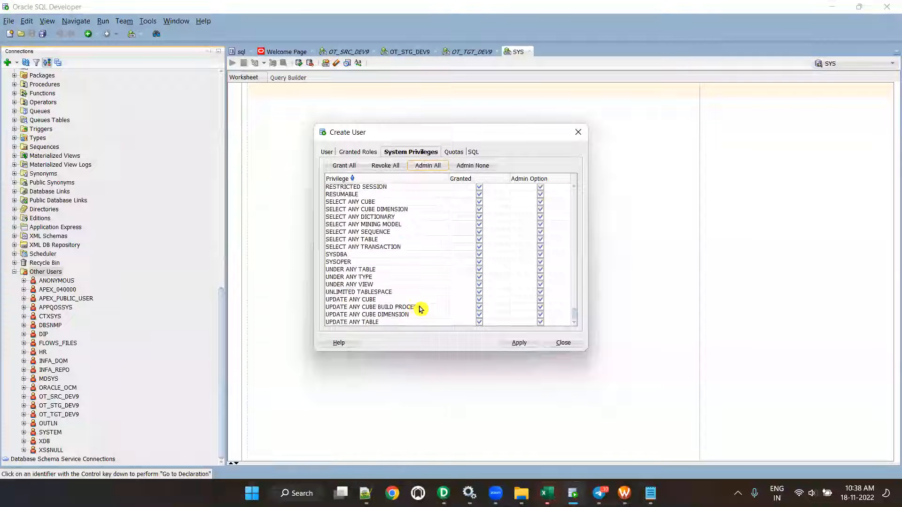
click(479, 254)
click(479, 261)
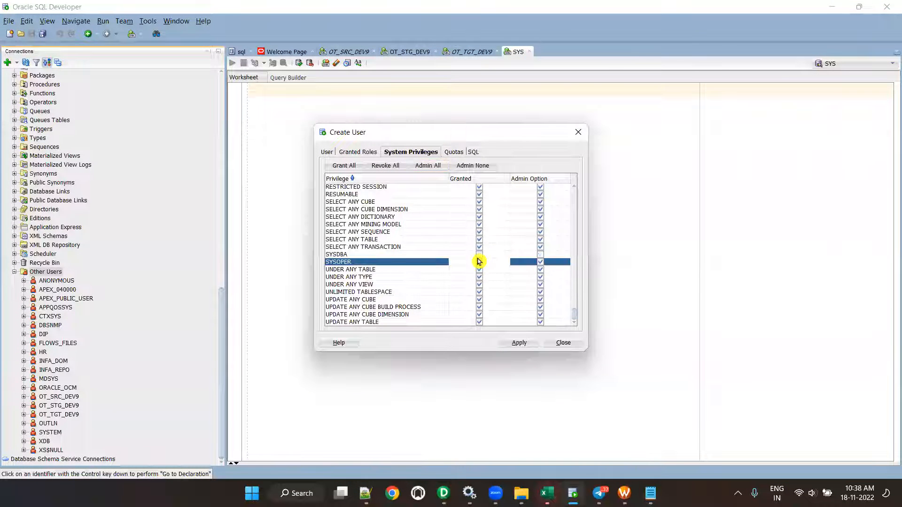
- Give unlimited quota on USERS, create the REP_SVC_TEST user, and begin a new connection
click(452, 152)
click(459, 193)
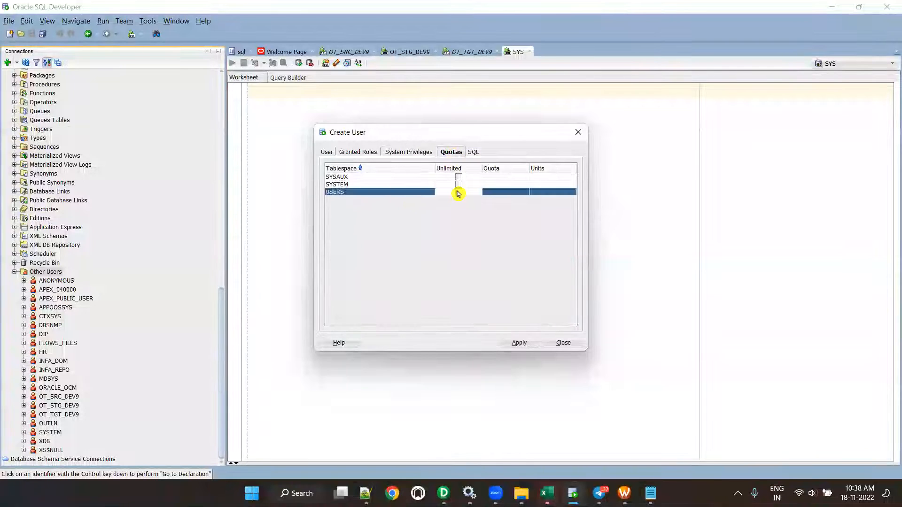
click(519, 343)
click(520, 260)
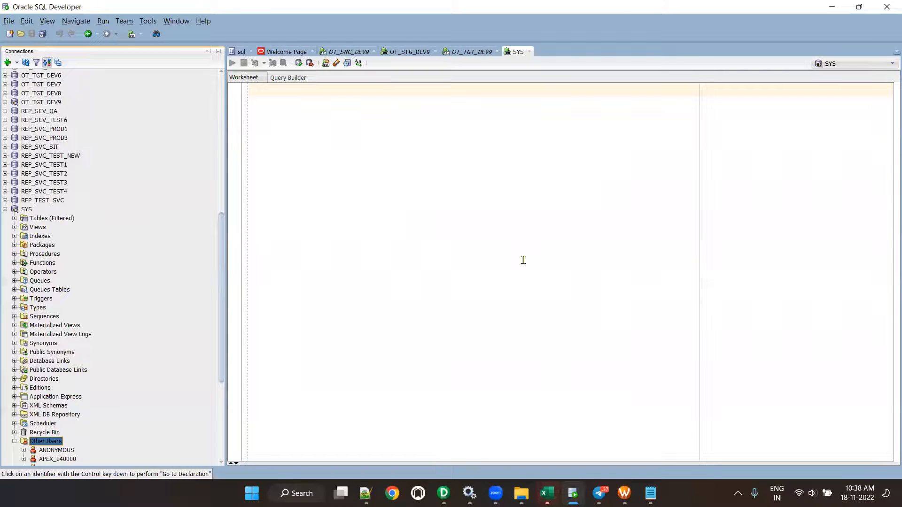
scroll(77, 433, down, 7)
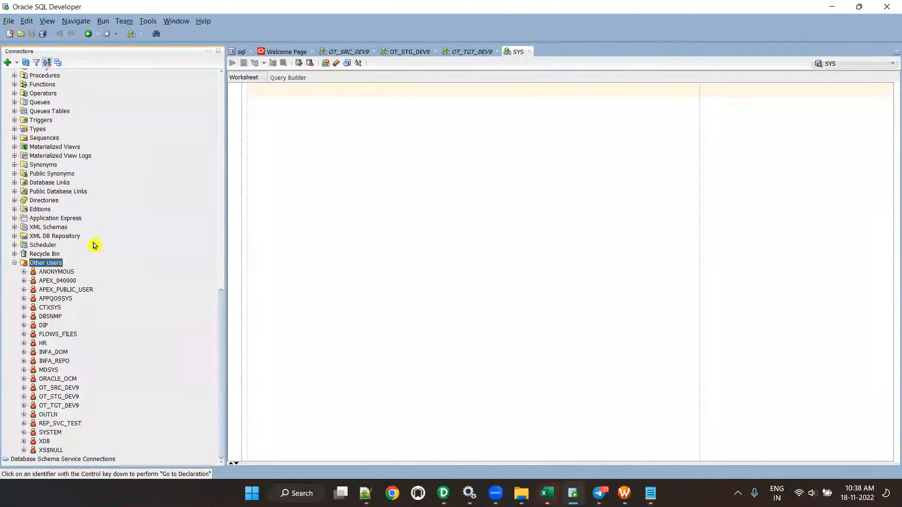
scroll(94, 245, up, 5)
click(7, 62)
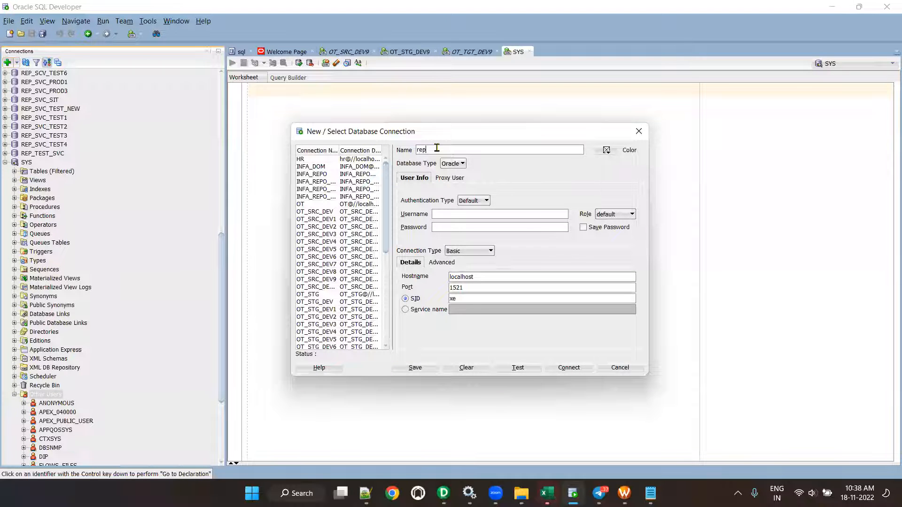
- Name the new connection REP_SVC_TEST and use that name as its username
key(BackSpace)
key(BackSpace)
text(REP)
key(ctrl+a)
key(ctrl+c)
click(442, 214)
key(ctrl+v)
- Enter the user's password with Save Password ticked, test the connection, and connect
click(450, 227)
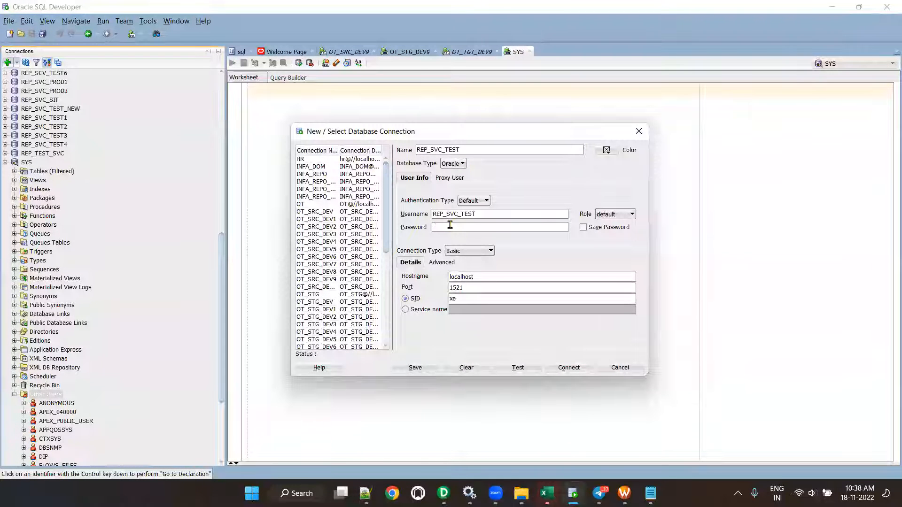
text(•••••)
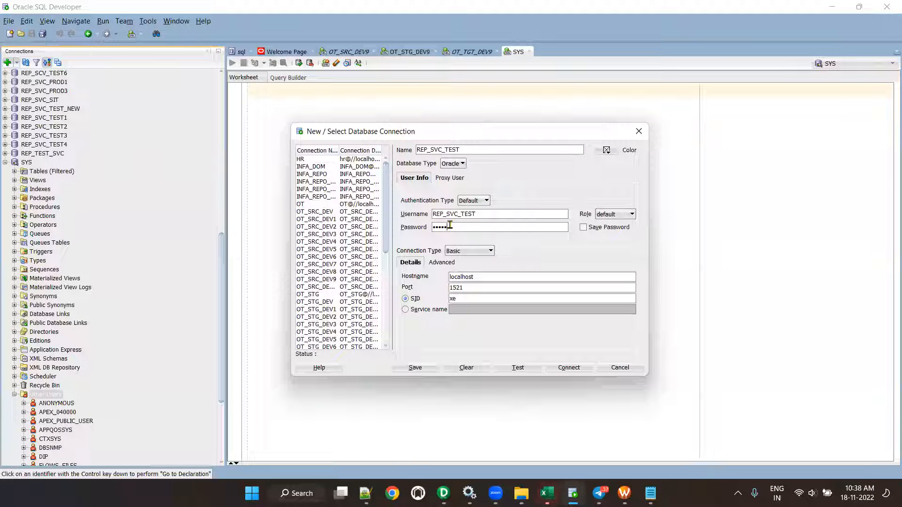
click(583, 228)
click(518, 371)
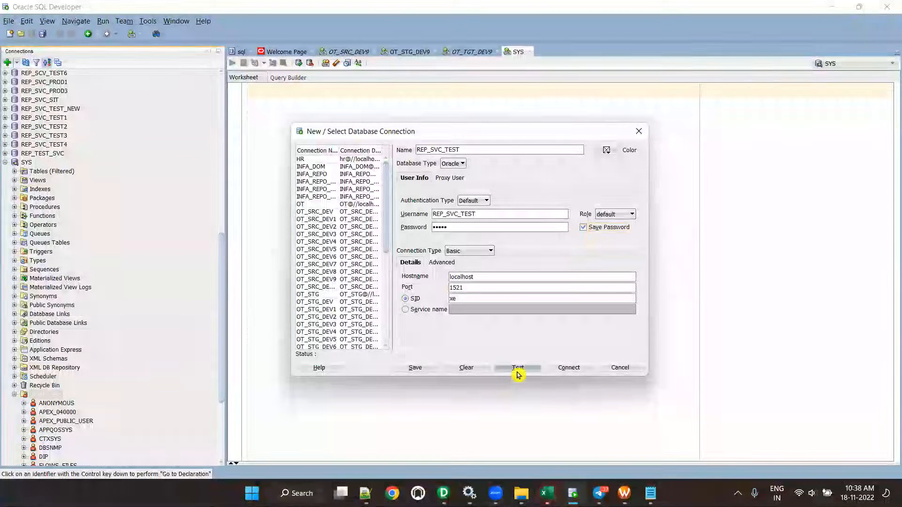
click(567, 369)
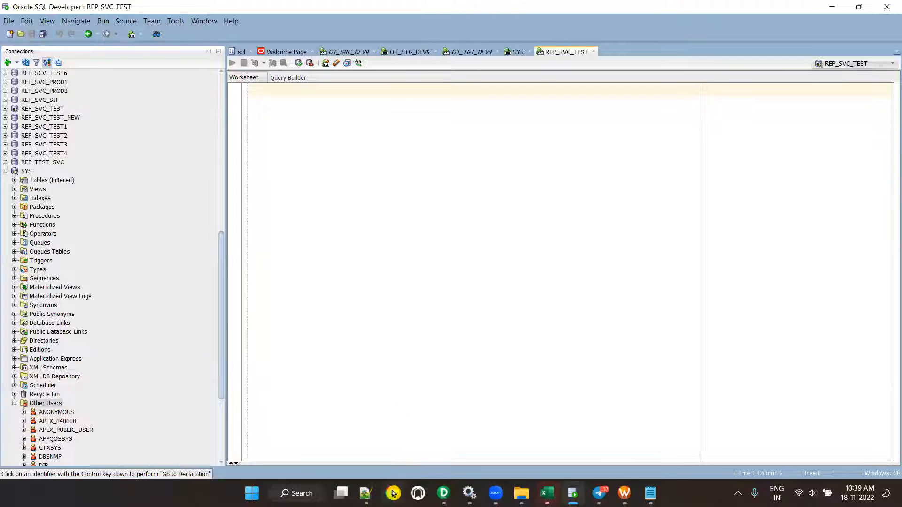
click(252, 492)
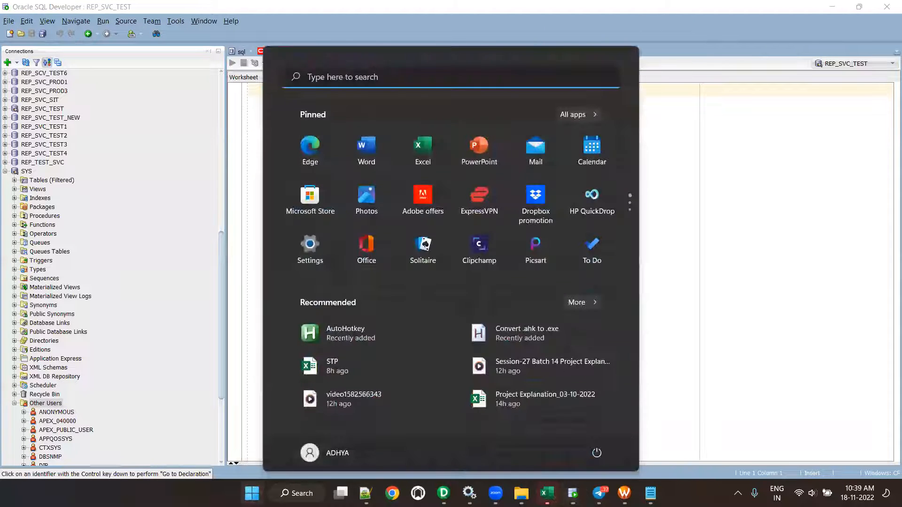
- Launch Informatica Administrator Home Page from the Informatica 10.2.0 folder in All apps
click(589, 118)
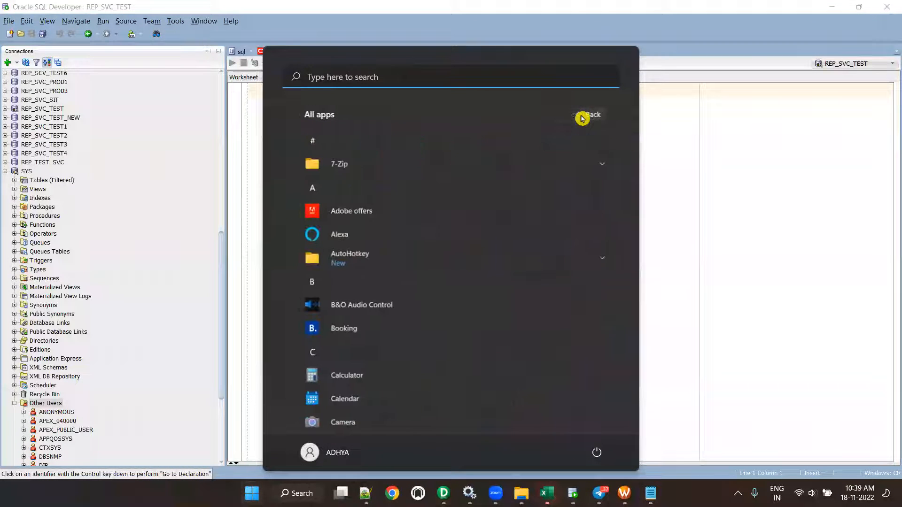
scroll(433, 288, down, 10)
scroll(433, 288, down, 6)
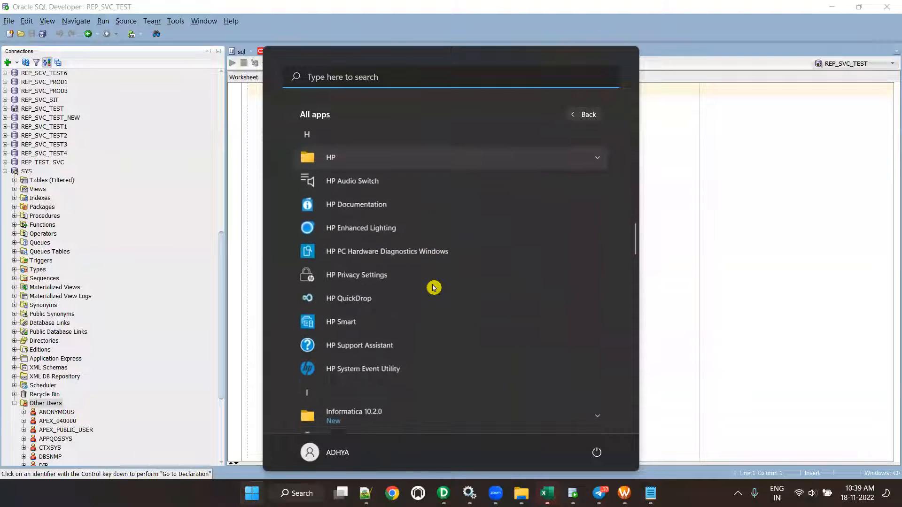
click(427, 281)
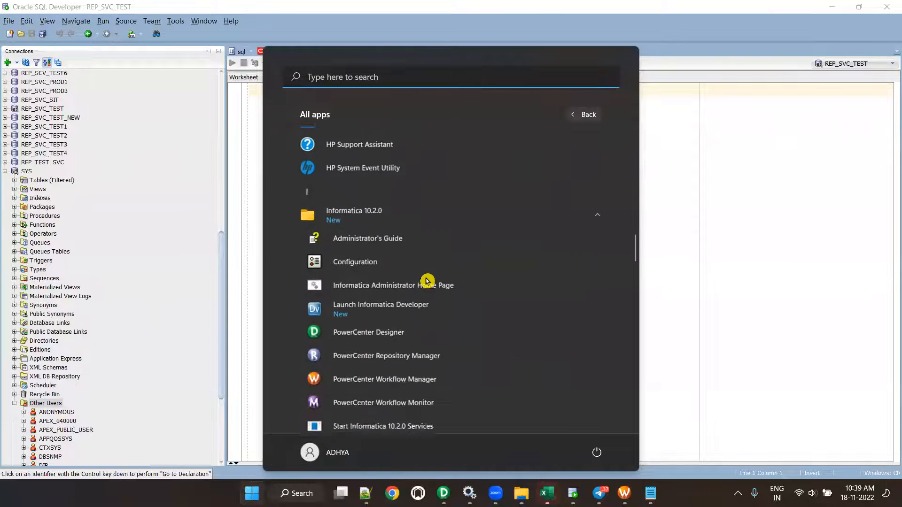
click(430, 258)
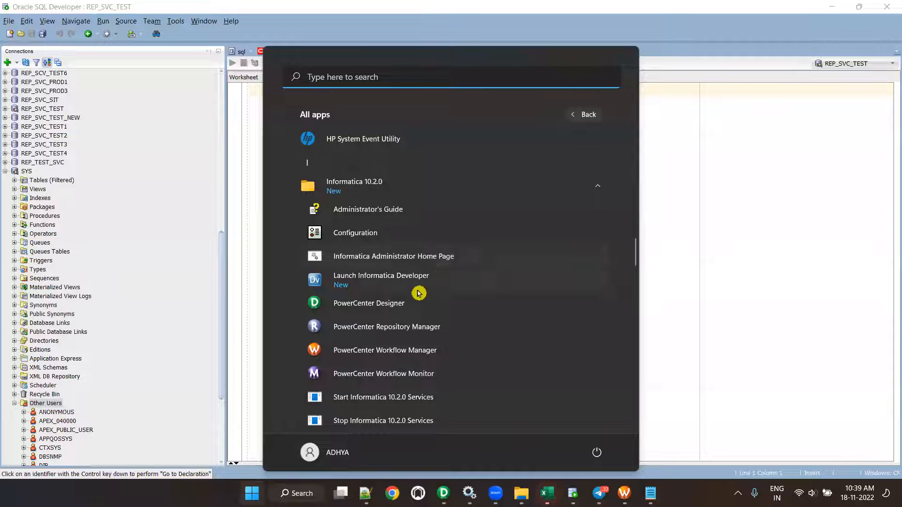
click(421, 257)
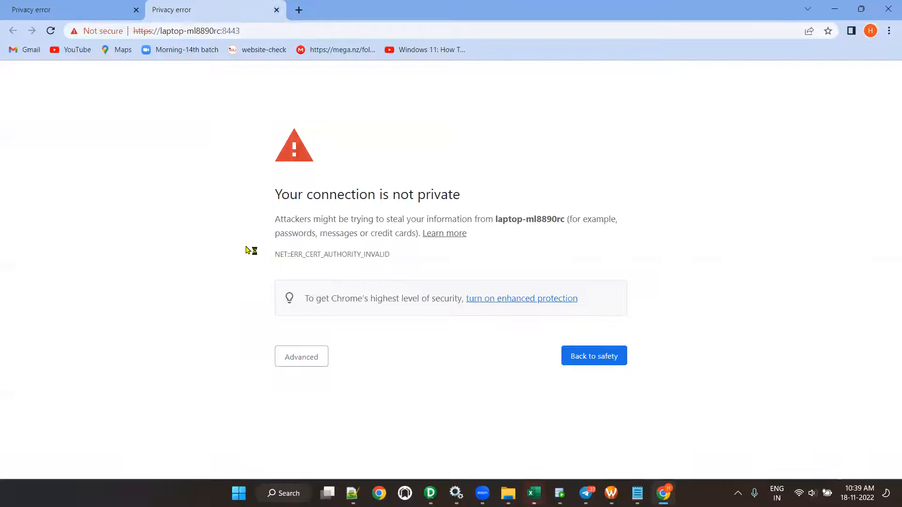
- Proceed past the laptop-ml8890rc certificate warning and log in as Administrator with its password
click(303, 358)
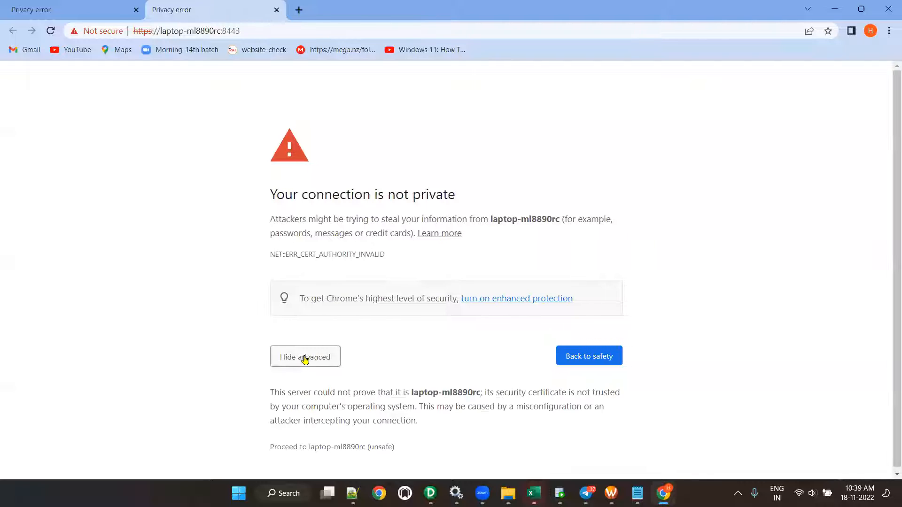
click(322, 445)
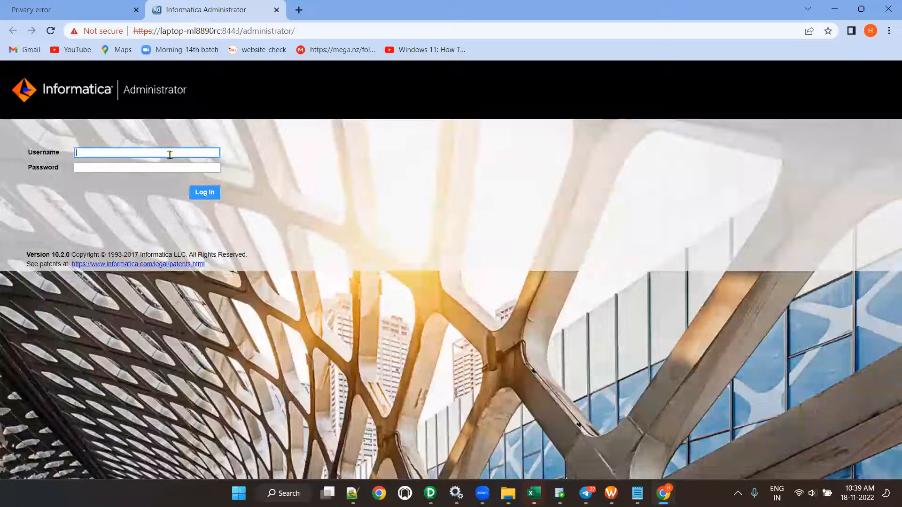
text(Administrator)
key(Tab)
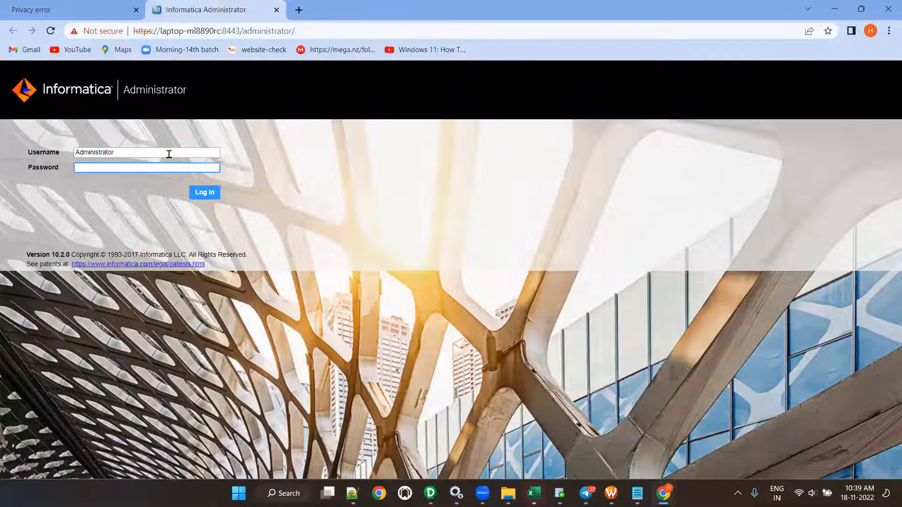
click(206, 196)
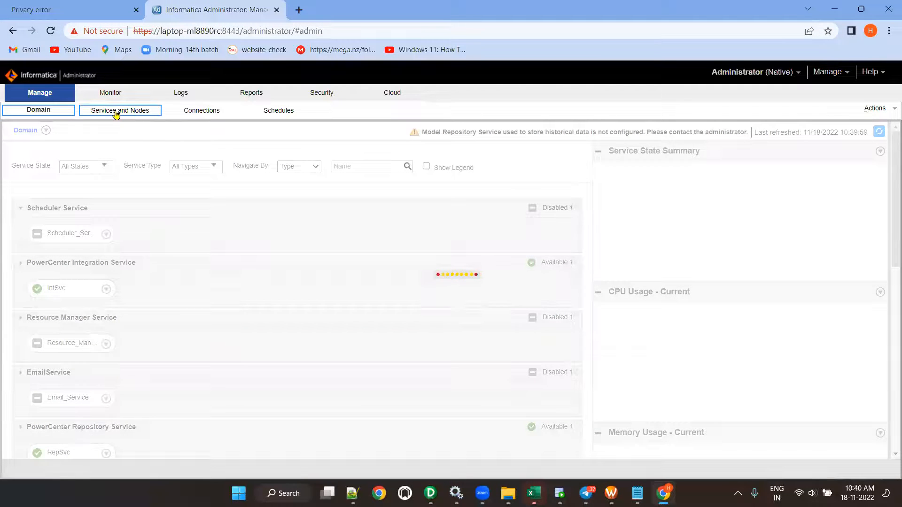
- Select the Domain and begin a new PowerCenter Repository Service
click(116, 112)
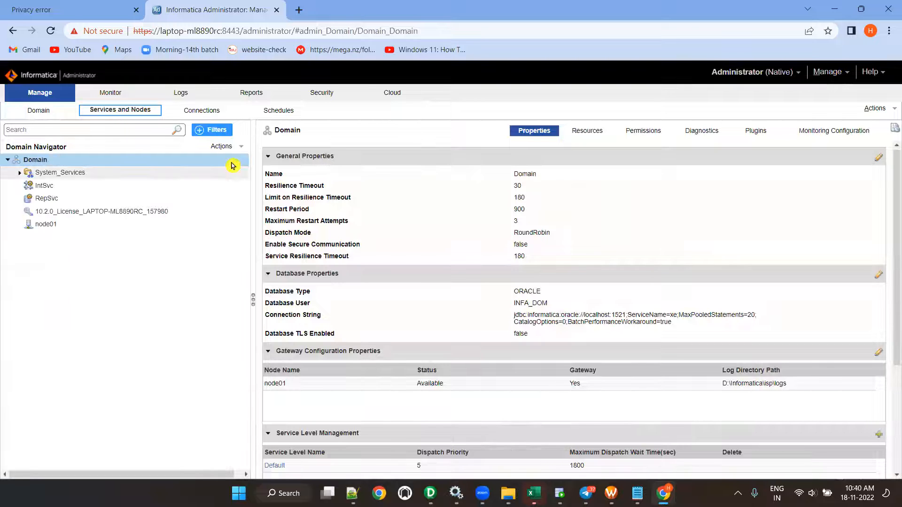
click(29, 174)
click(47, 189)
click(240, 148)
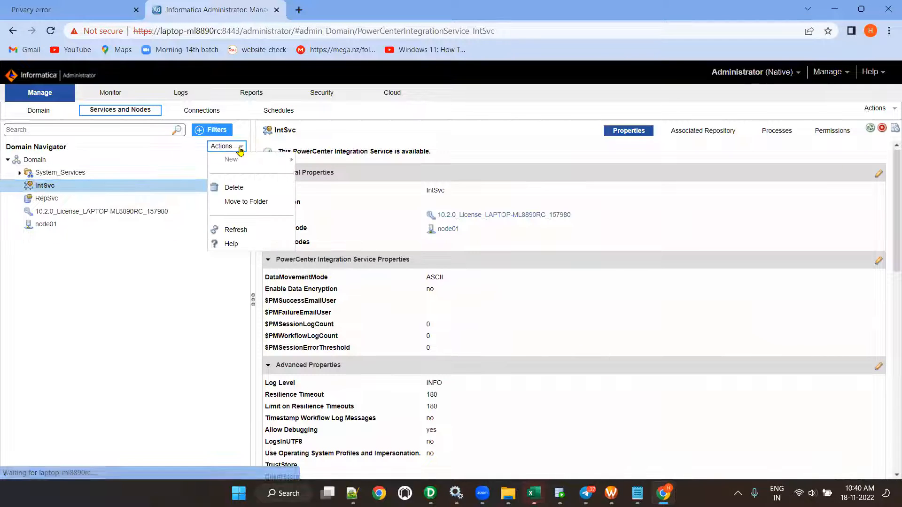
click(38, 161)
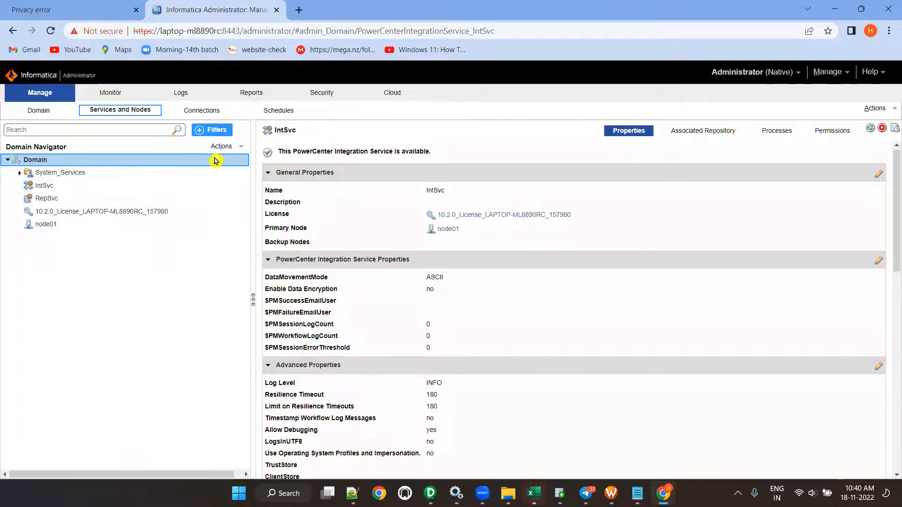
click(240, 147)
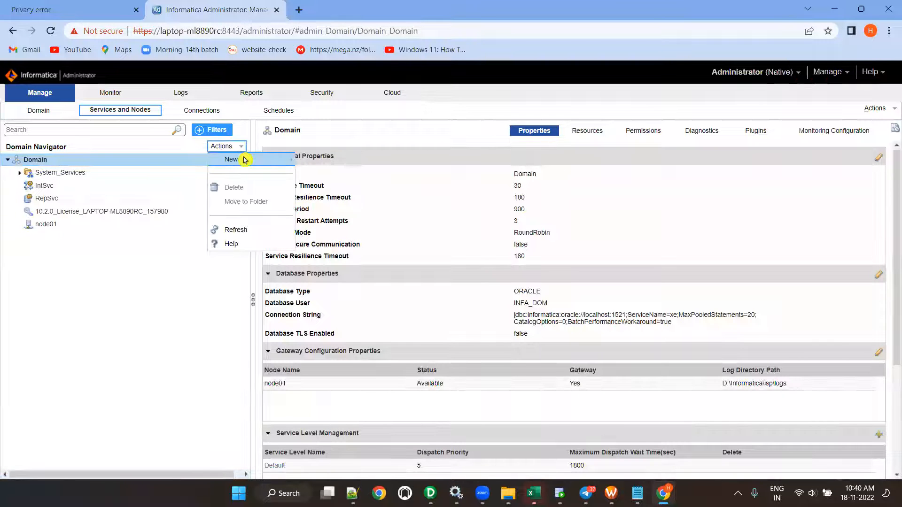
mouse_move(243, 159)
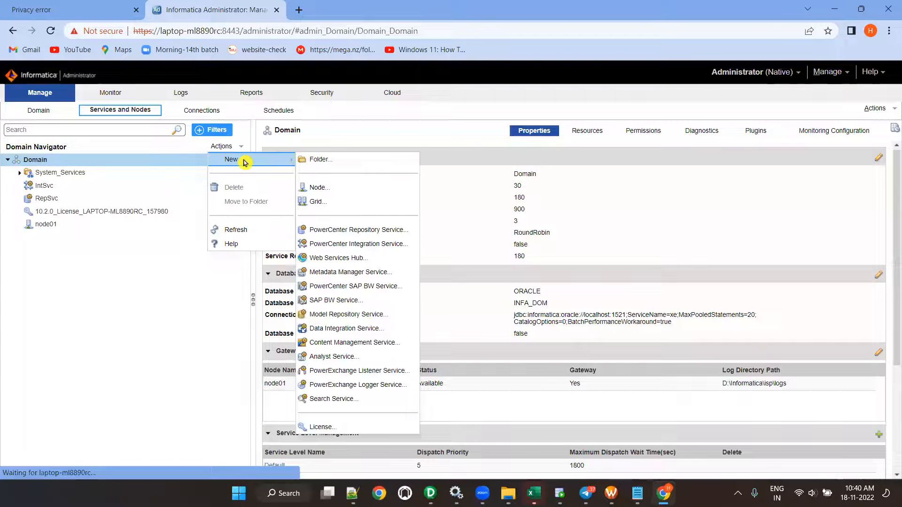
click(358, 231)
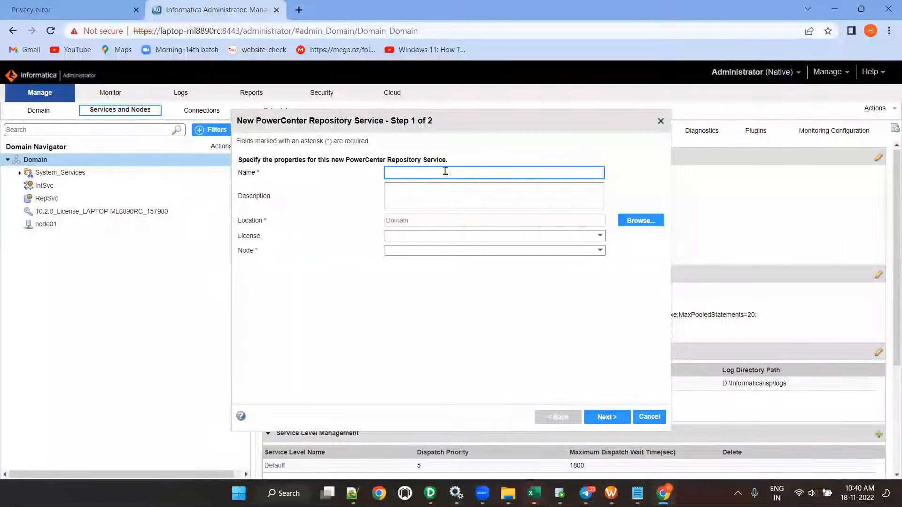
- Name the service REP_SVC_TEST, with the 10.2.0 licence on node01
text(REP_SVC_TEST)
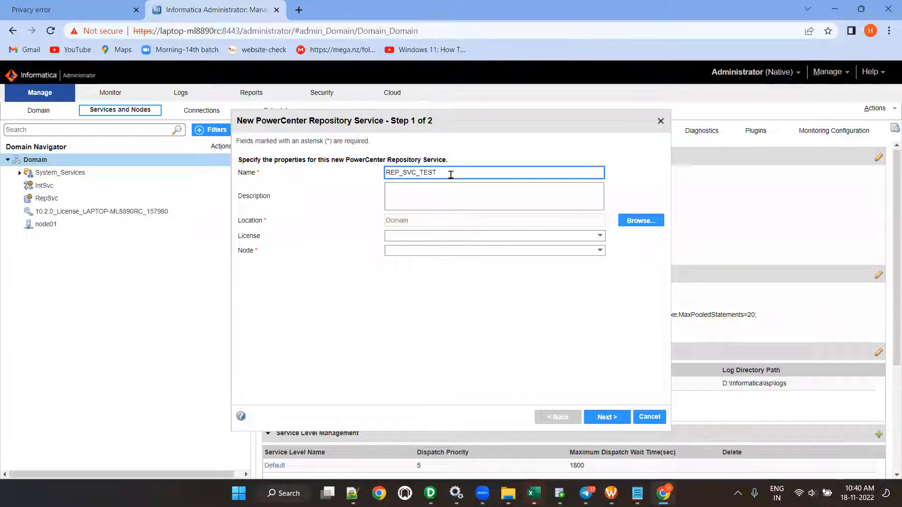
click(431, 238)
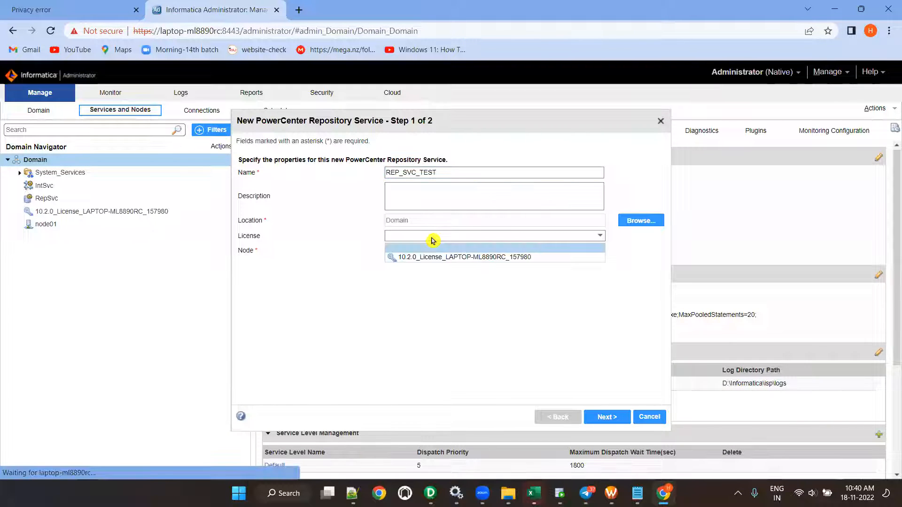
click(424, 258)
click(437, 251)
click(435, 258)
click(607, 417)
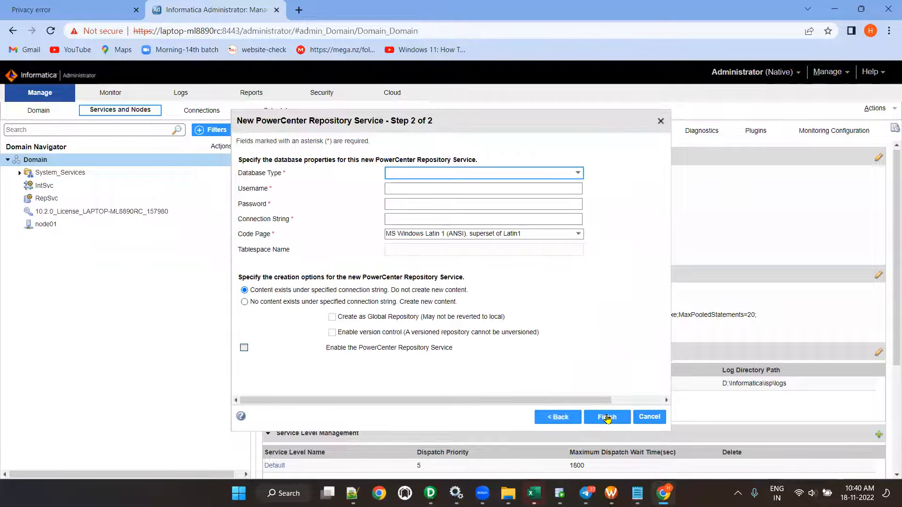
- Use Oracle database user REP_SVC_TEST with its password, connection string xe, new content, and finish
click(540, 173)
click(534, 197)
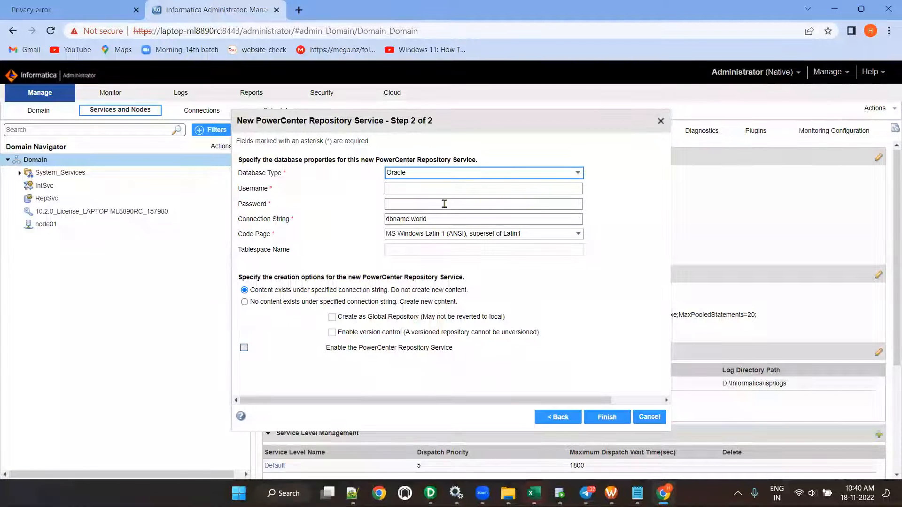
click(423, 189)
text(REP_SVC_TEST)
click(430, 204)
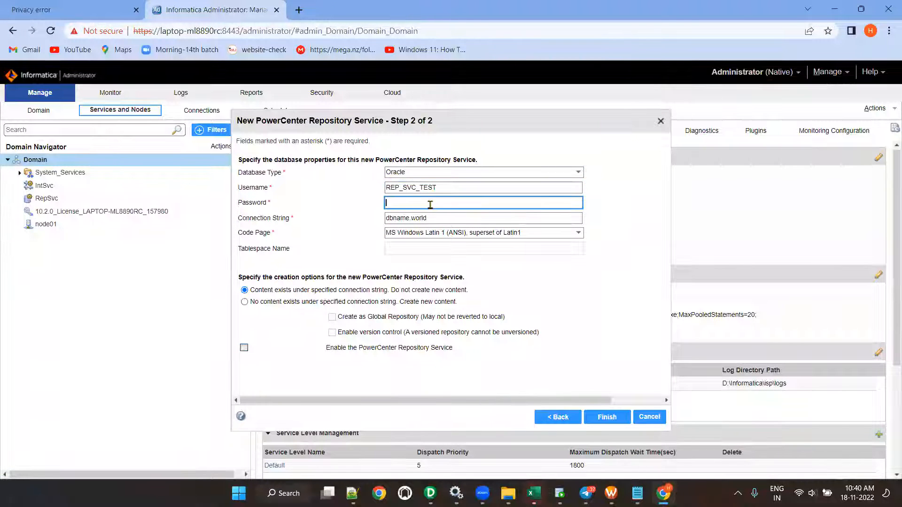
text(admin)
click(441, 218)
double_click(442, 217)
key(BackSpace)
text(xe)
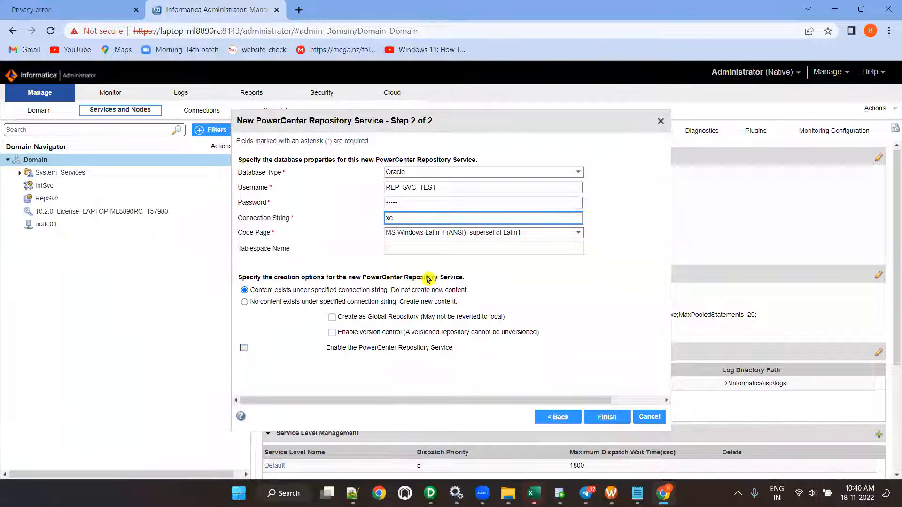
click(244, 302)
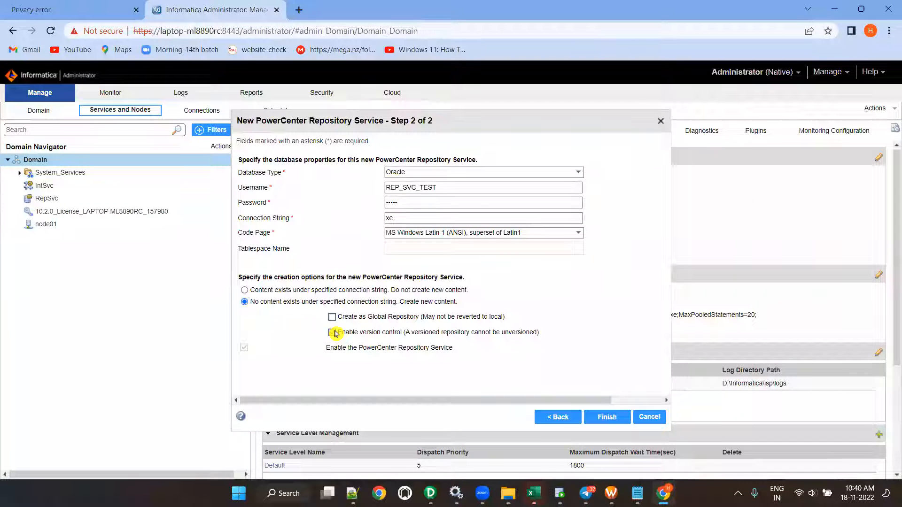
click(603, 419)
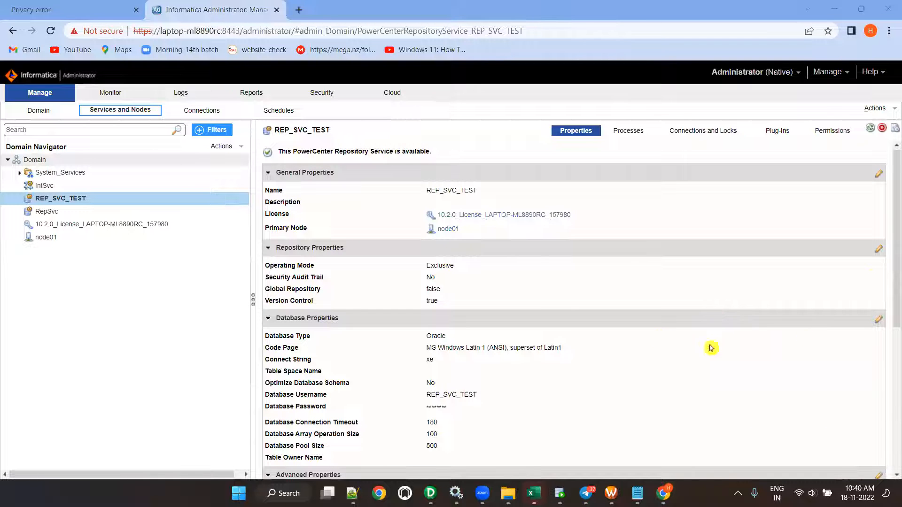
- Set REP_SVC_TEST's operating mode to Normal, keep Security Audit Trail at No, and restart it
click(878, 250)
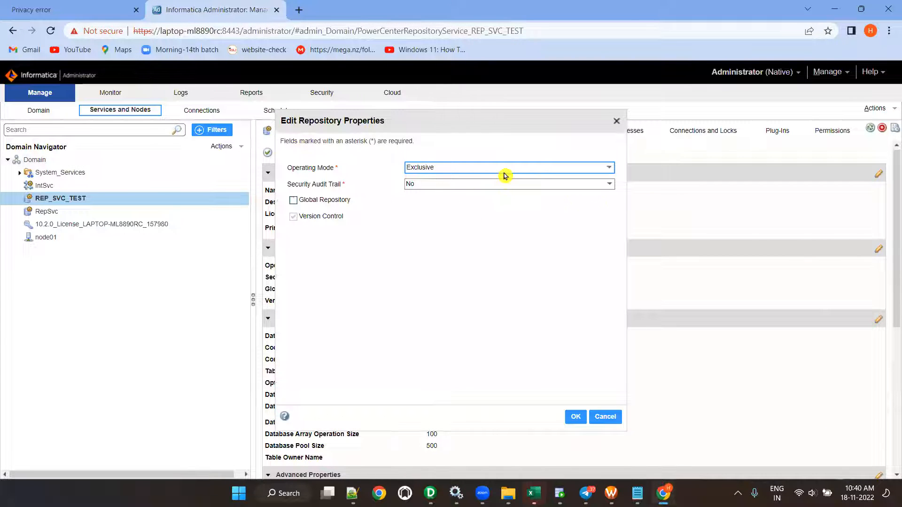
click(431, 184)
click(427, 200)
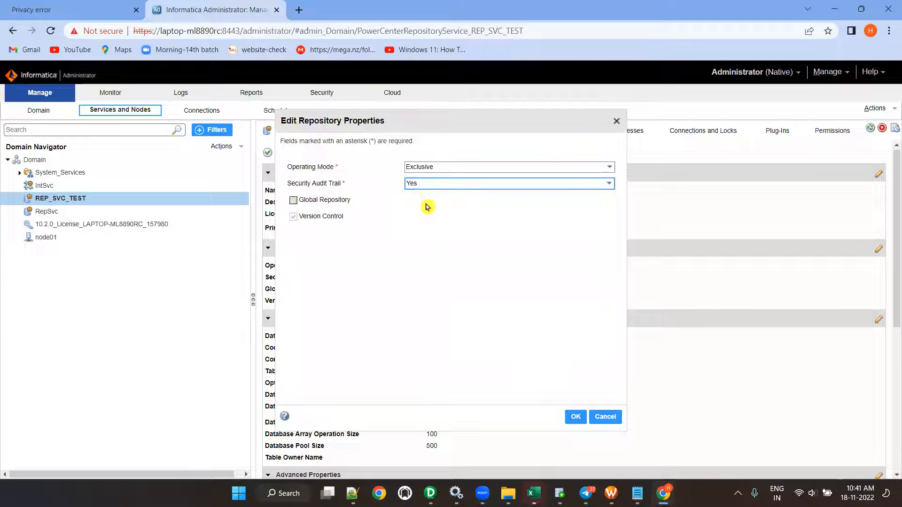
click(434, 184)
click(442, 209)
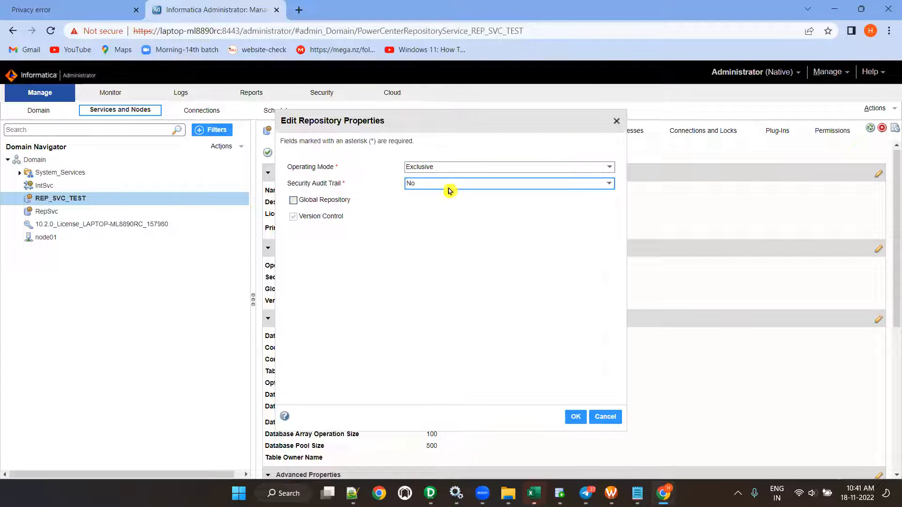
click(445, 169)
click(427, 189)
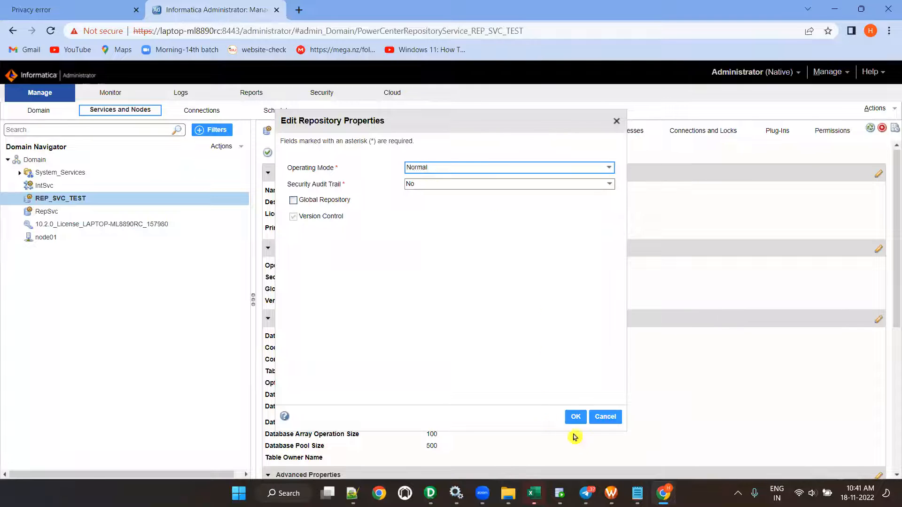
click(575, 418)
click(547, 305)
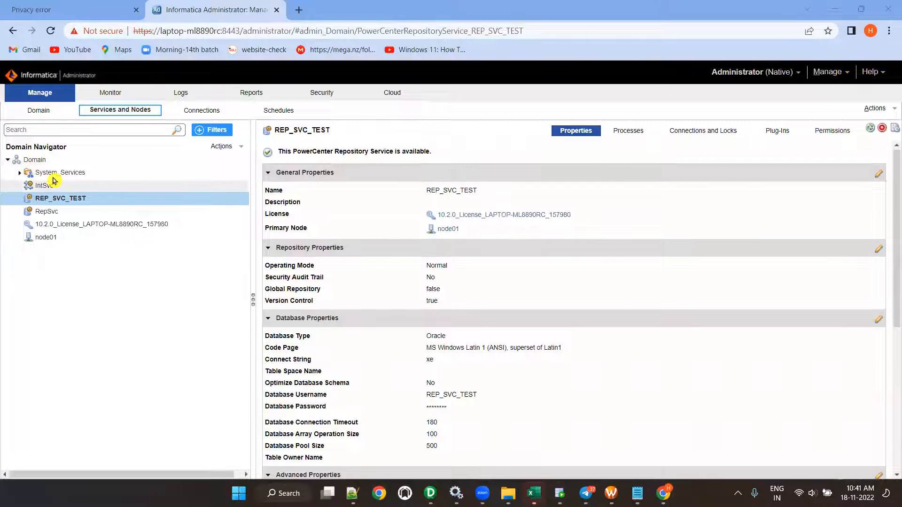
- Select the Domain and begin a new PowerCenter Integration Service
click(227, 147)
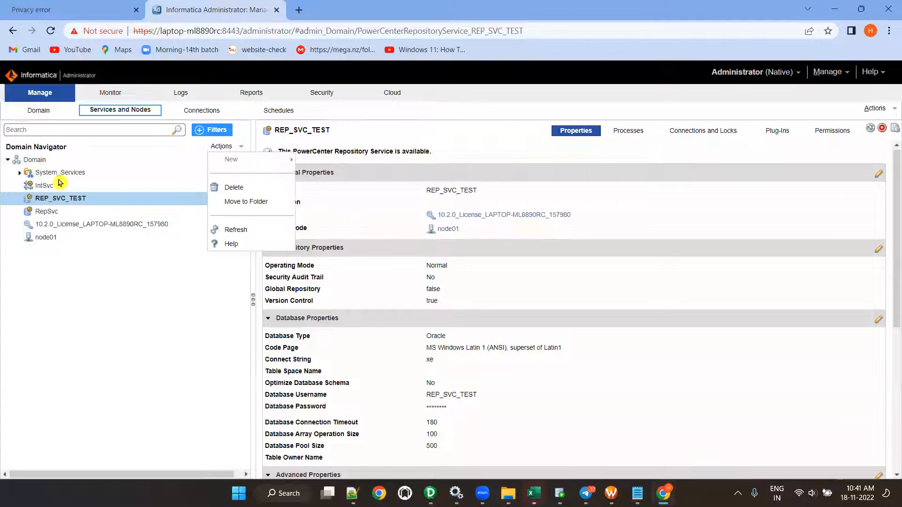
drag(33, 160, 162, 161)
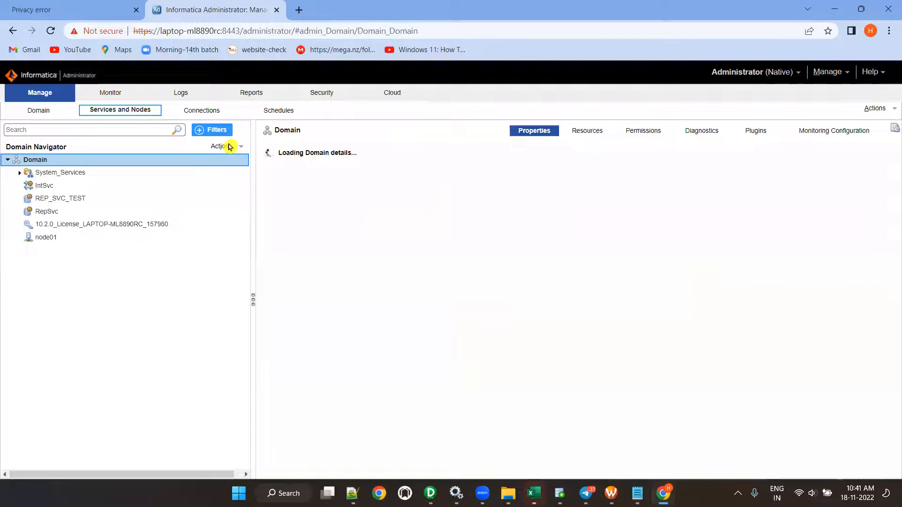
click(228, 147)
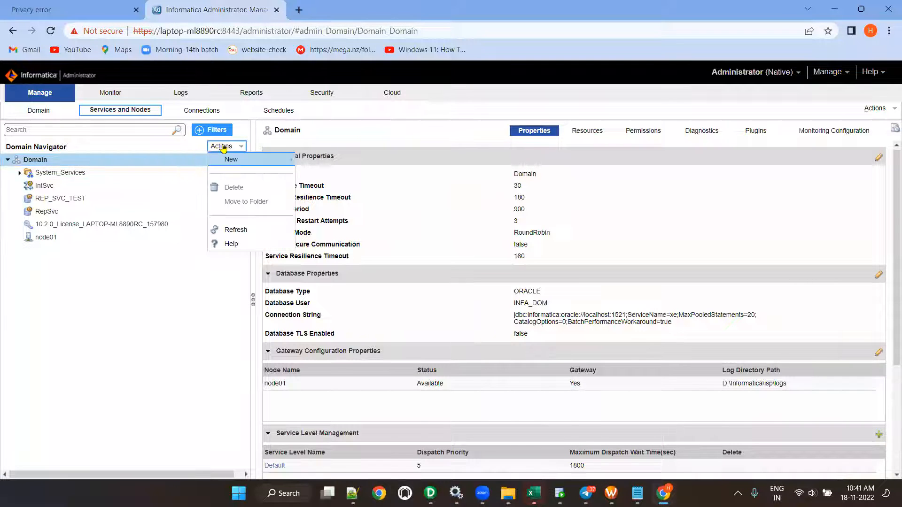
mouse_move(230, 159)
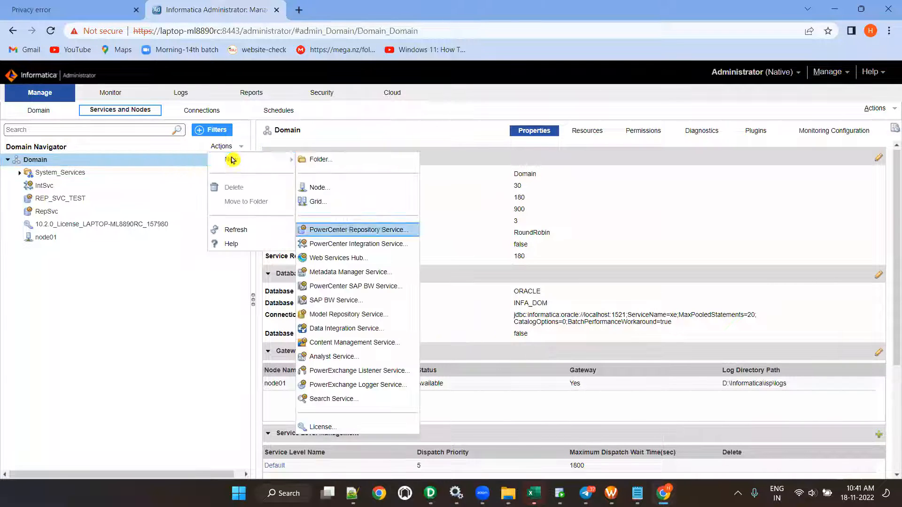
click(349, 244)
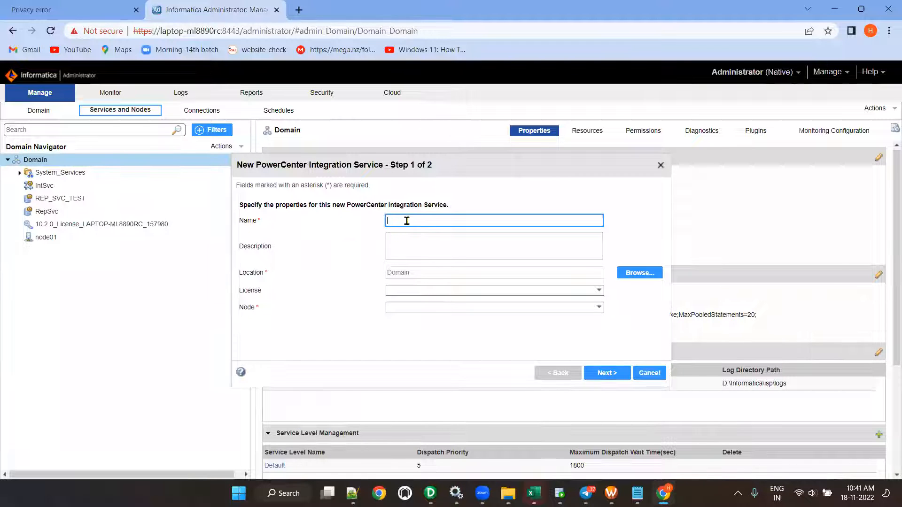
- Name the service INT_SVC_TEST with the 10.2.0 license on node01
key(BackSpace)
key(BackSpace)
key(BackSpace)
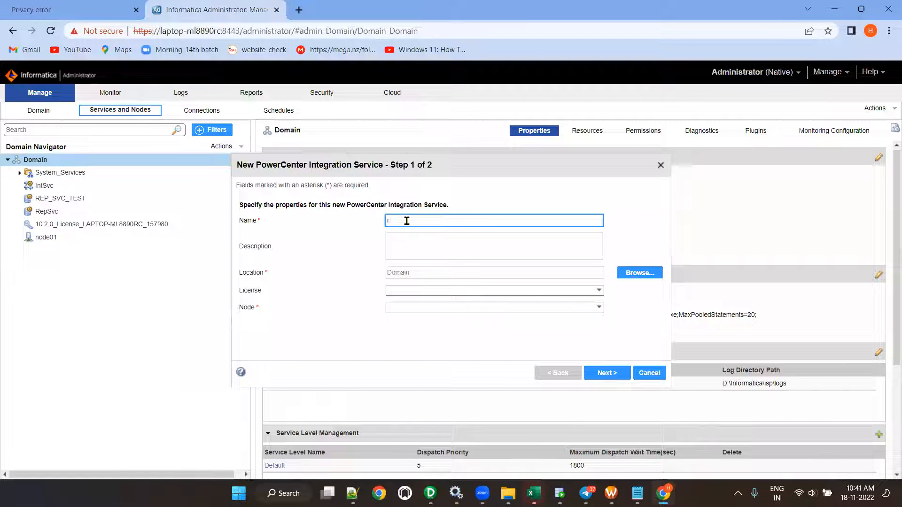
text(NT_S)
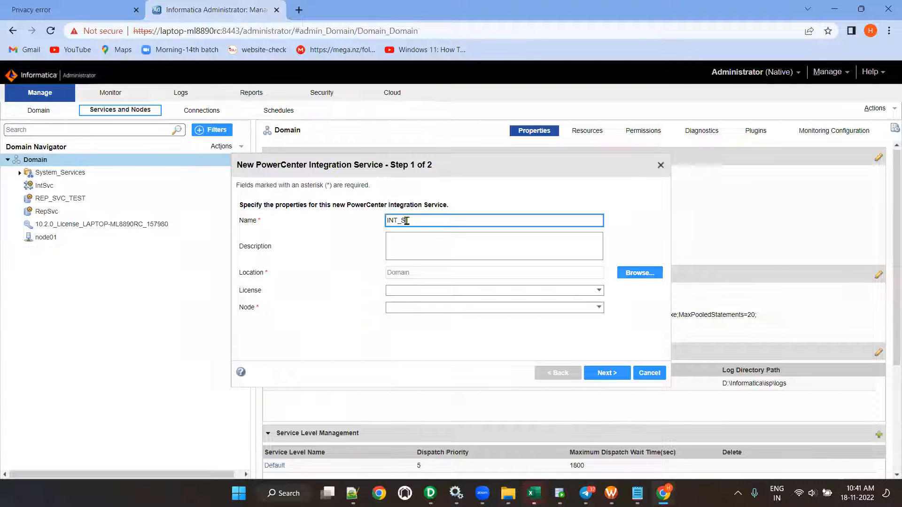
text(VC_TEST)
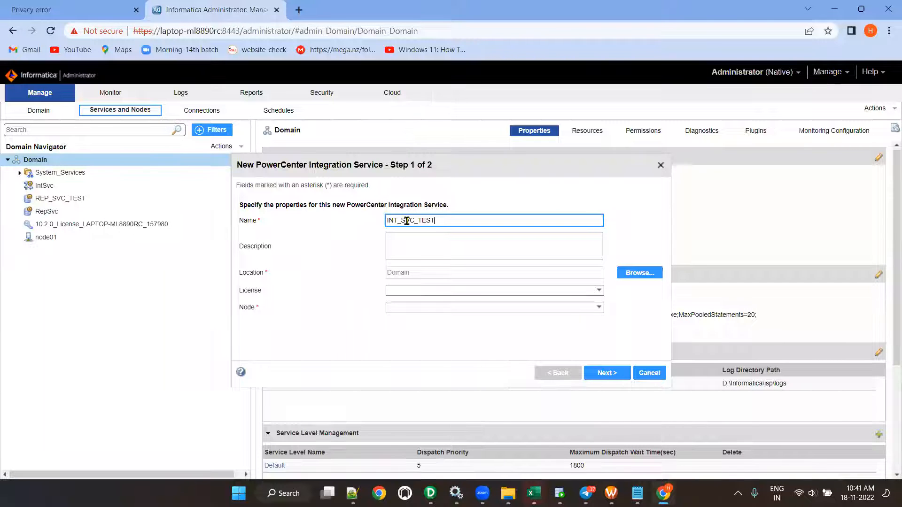
click(431, 296)
click(430, 311)
click(442, 308)
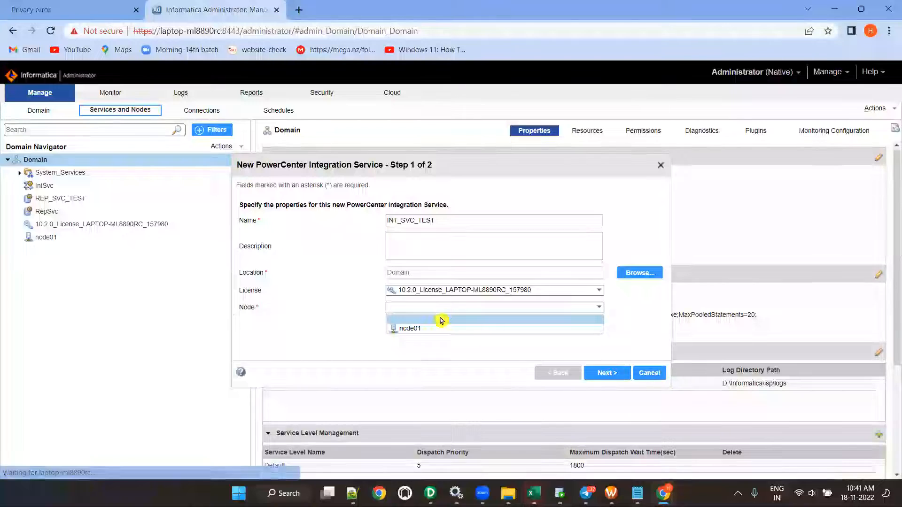
click(439, 328)
click(606, 373)
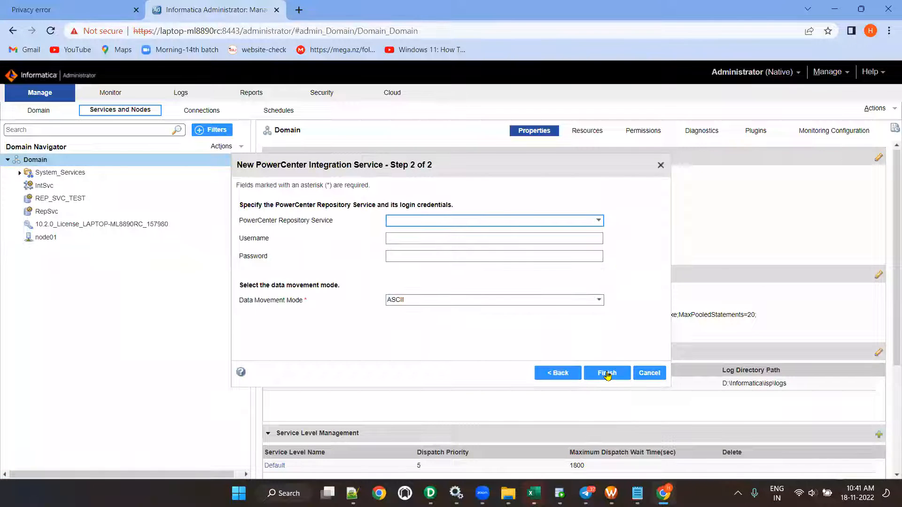
- Link it to REP_SVC_TEST as Administrator with the password, finish, and accept node01's code page
click(447, 221)
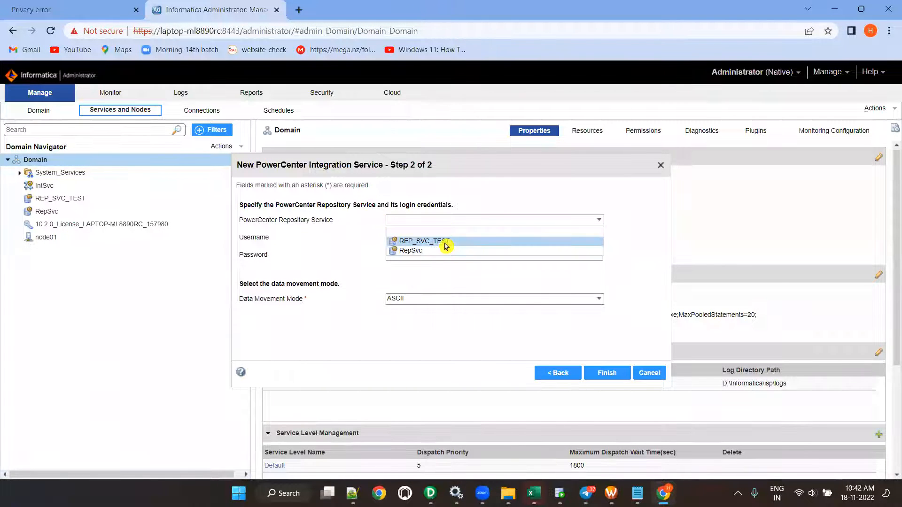
click(444, 242)
click(436, 243)
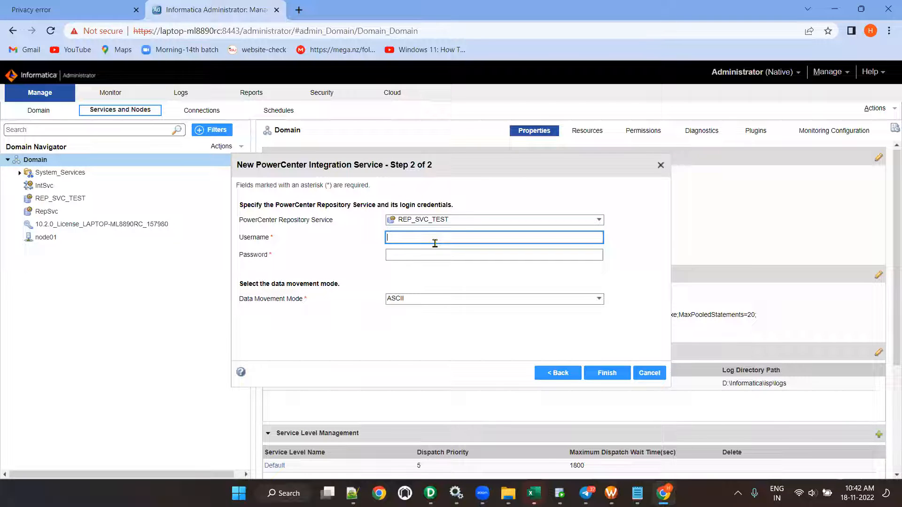
text(Administrator)
click(429, 258)
text(123)
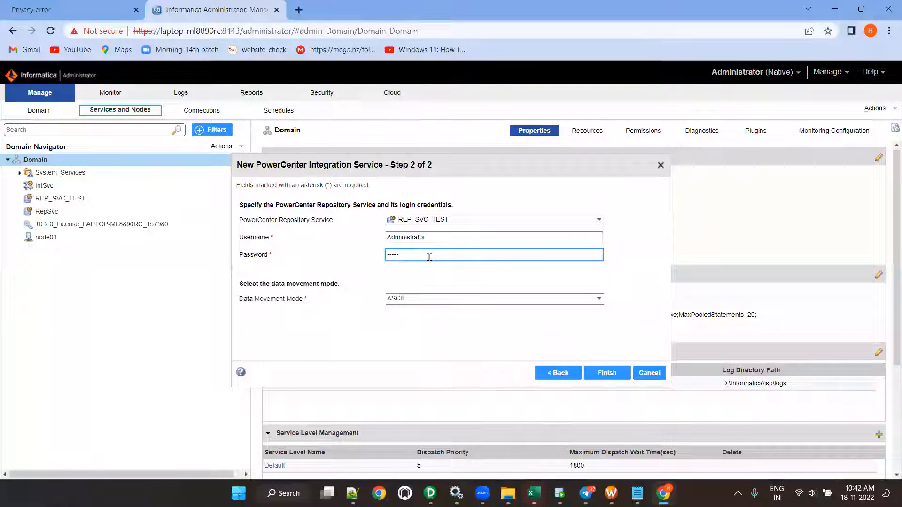
click(607, 372)
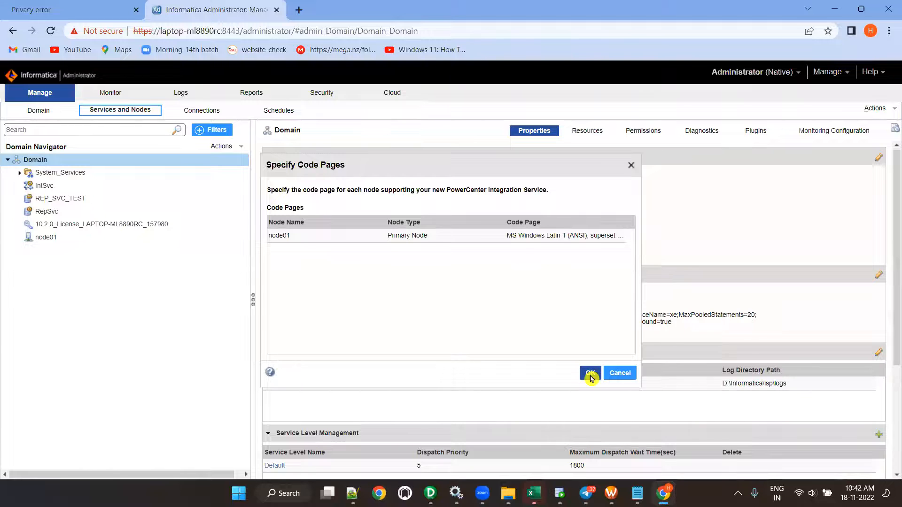
click(588, 375)
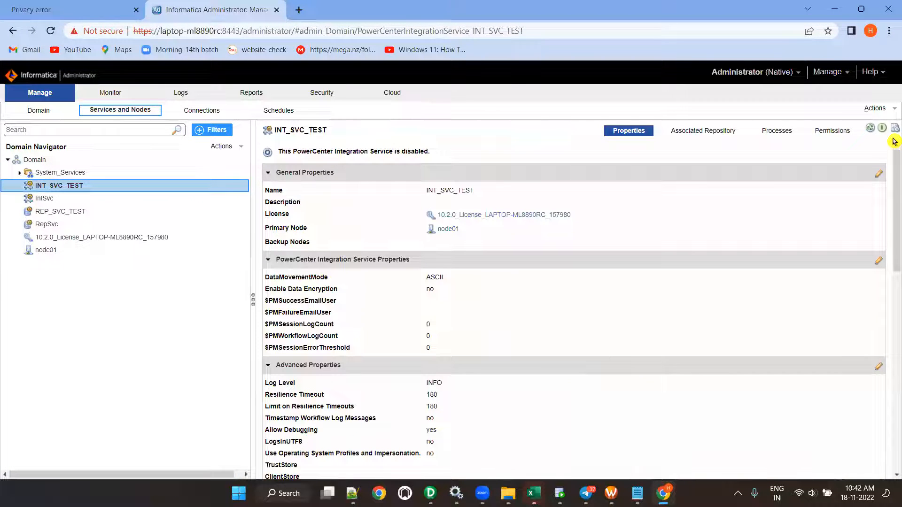
- Enable the INT_SVC_TEST integration service until it shows available, then bring up PowerCenter Designer
click(882, 128)
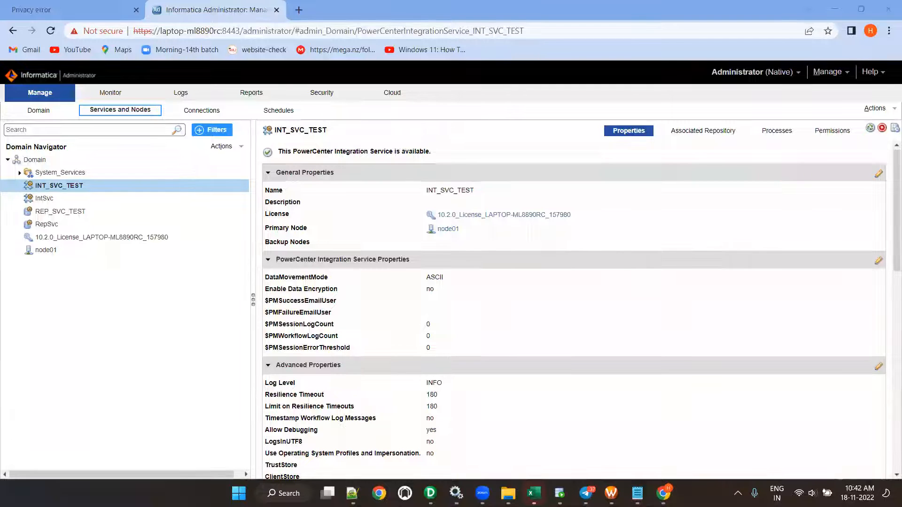
click(434, 495)
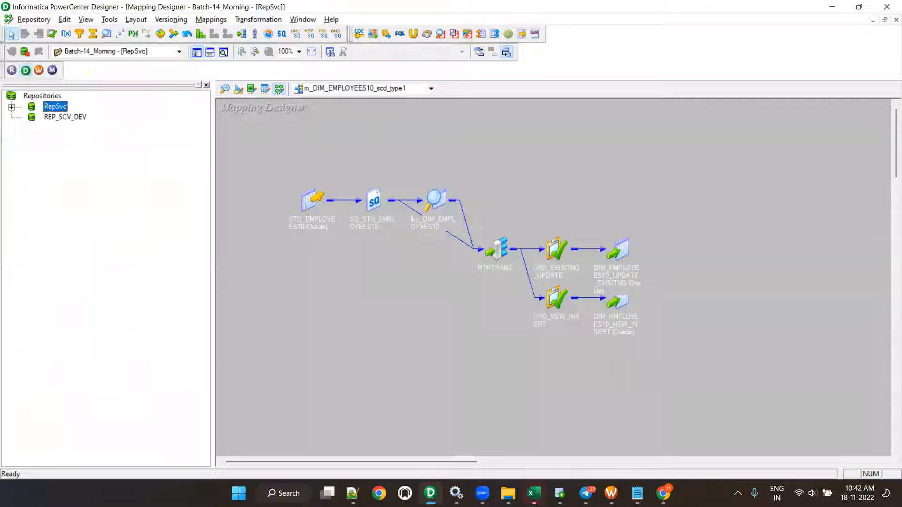
- Add REP_SVC_TEST from the domain's repositories to Designer's repository list through Configure Domains
click(38, 21)
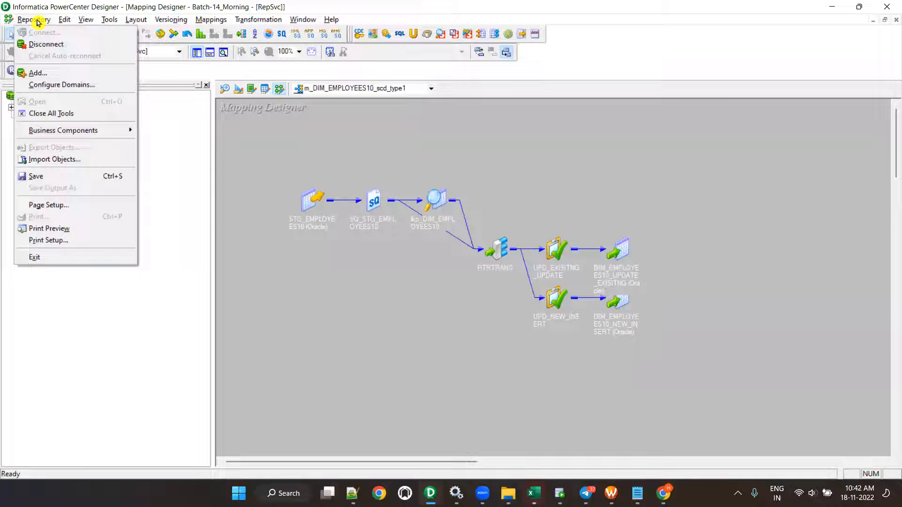
click(66, 89)
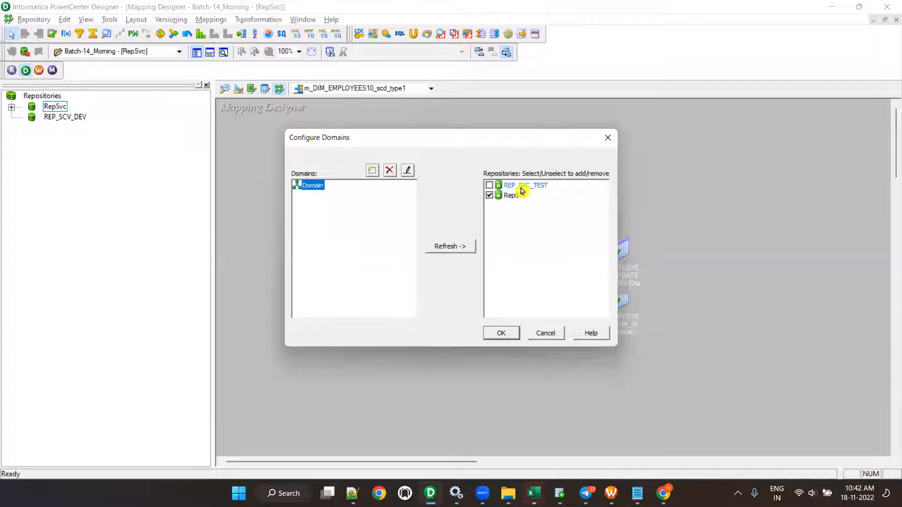
click(490, 186)
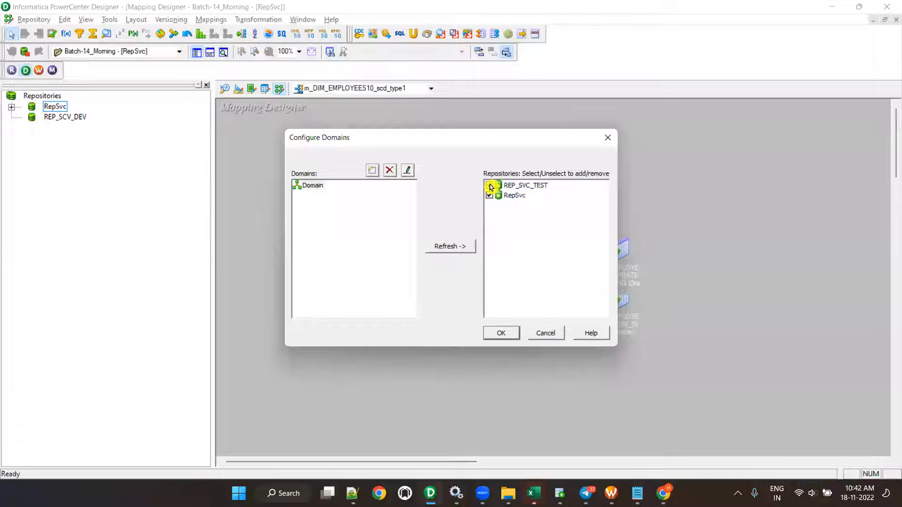
click(514, 333)
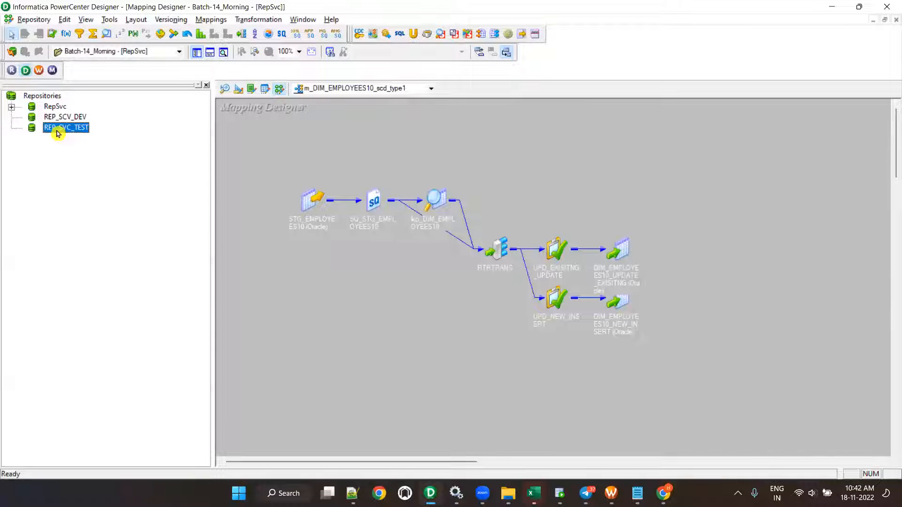
click(12, 53)
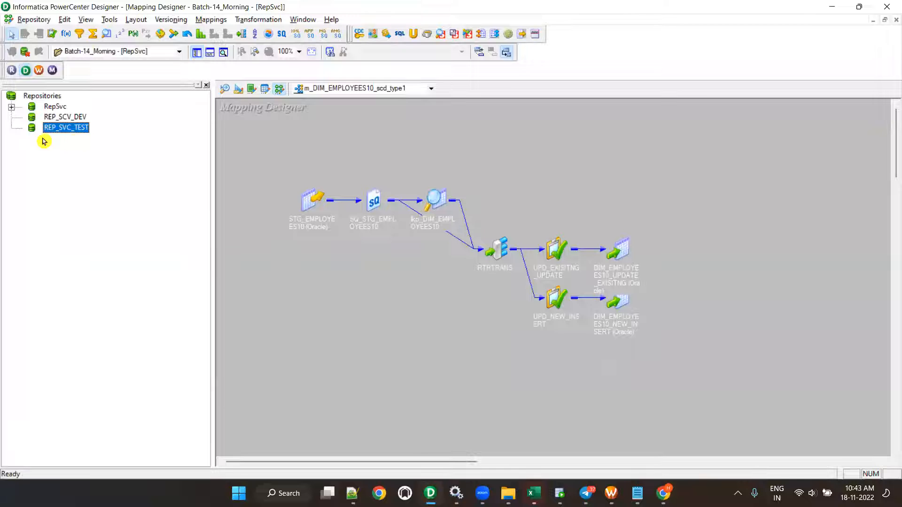
- Disconnect from RepSvc, log in to REP_SVC_TEST with the administrator account, and launch Workflow Manager
right_click(53, 107)
click(92, 161)
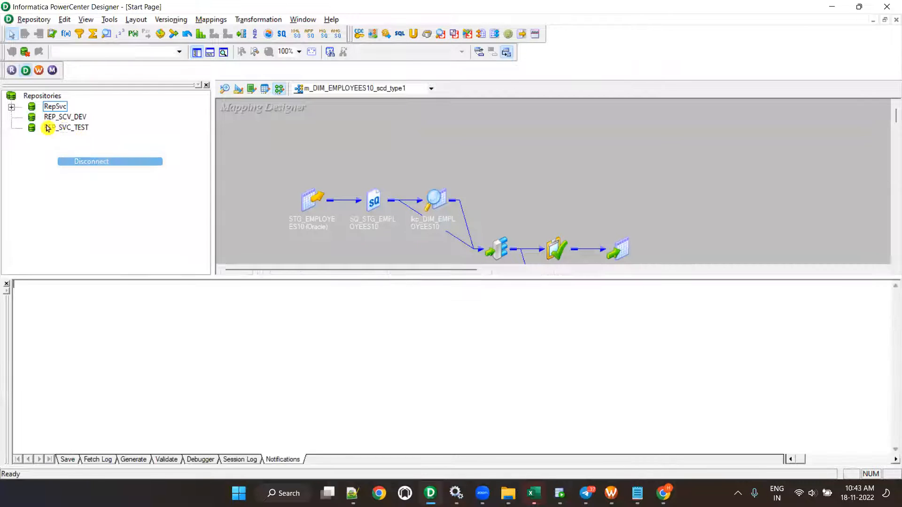
click(61, 127)
click(12, 54)
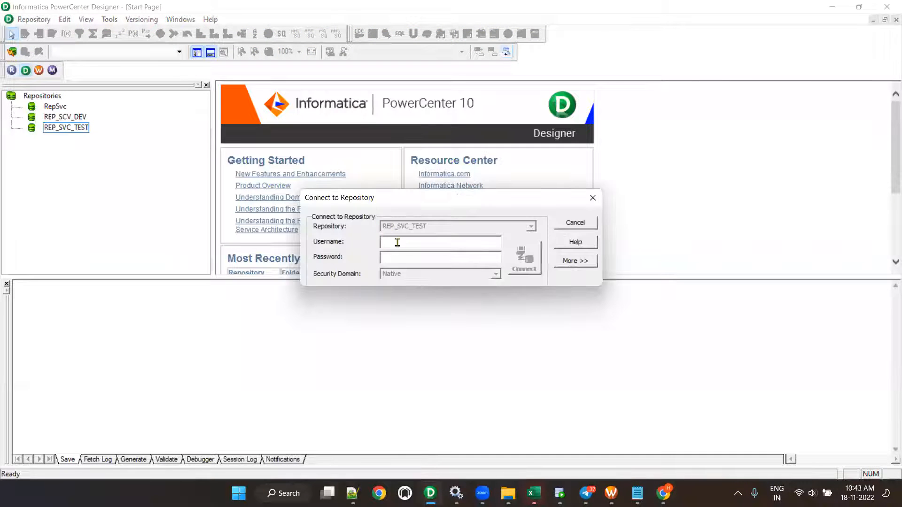
text(Administra)
key(Tab)
text(A)
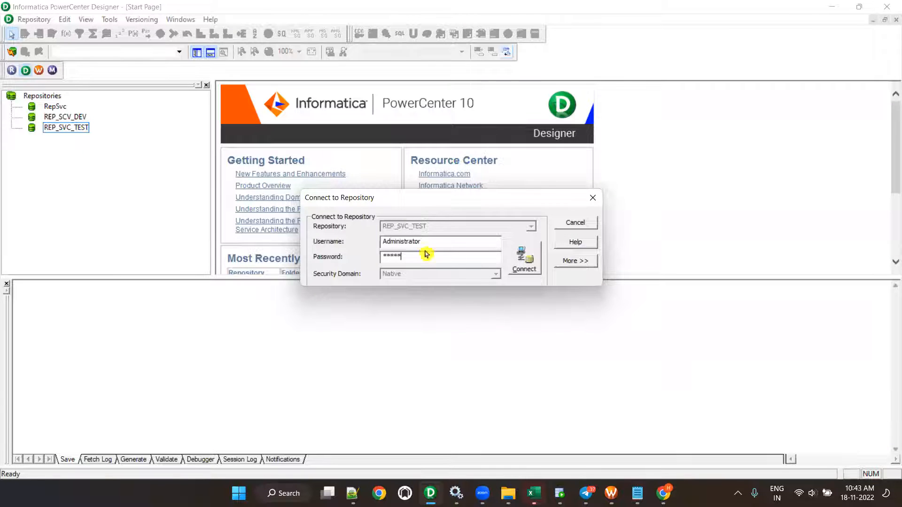
key(Return)
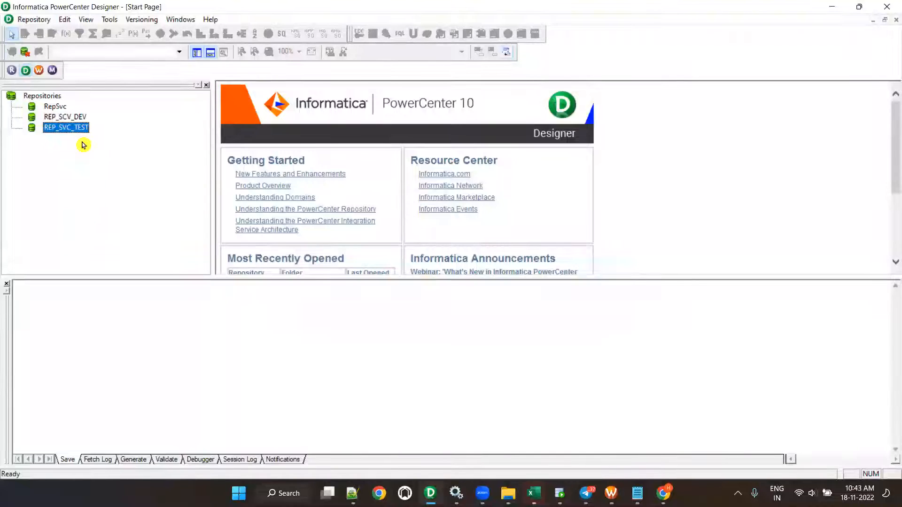
click(39, 70)
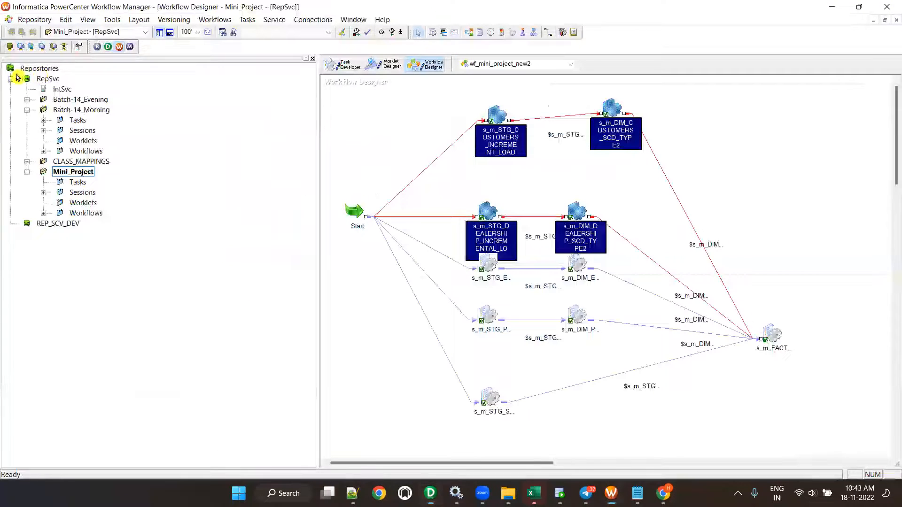
- Launch Repository Manager, dismiss its startup tip, and select REP_SVC_TEST in the navigator
click(97, 46)
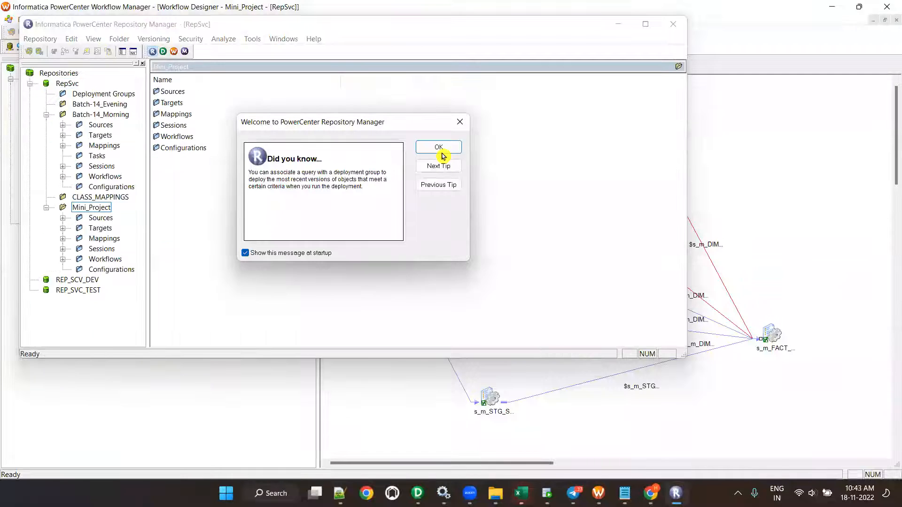
click(439, 147)
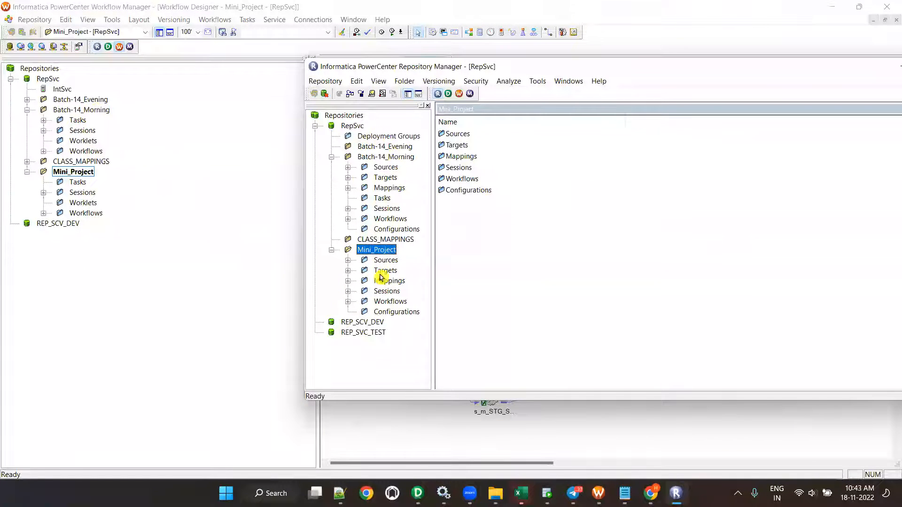
click(369, 333)
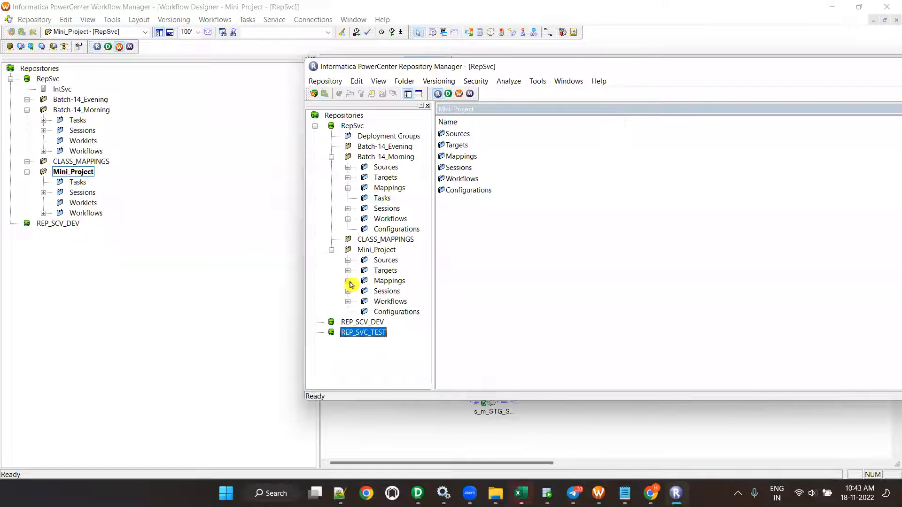
- Collapse RepSvc's folder tree and maximize the Repository Manager window
click(315, 125)
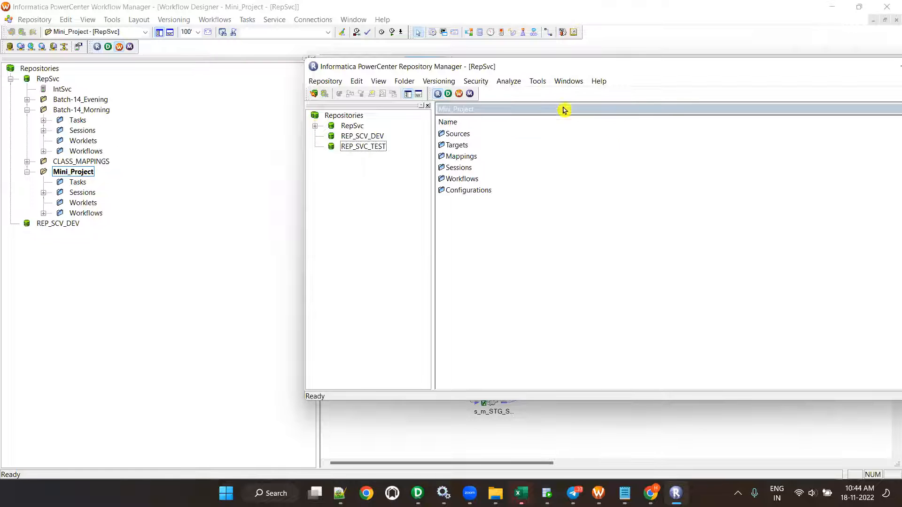
double_click(560, 69)
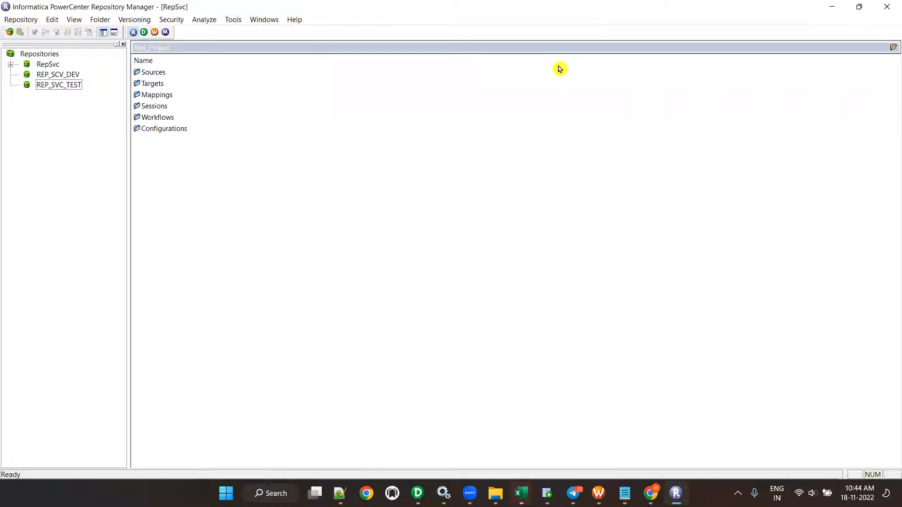
- Select the REP_SVC_TEST repository in the navigator and connect to it
click(10, 64)
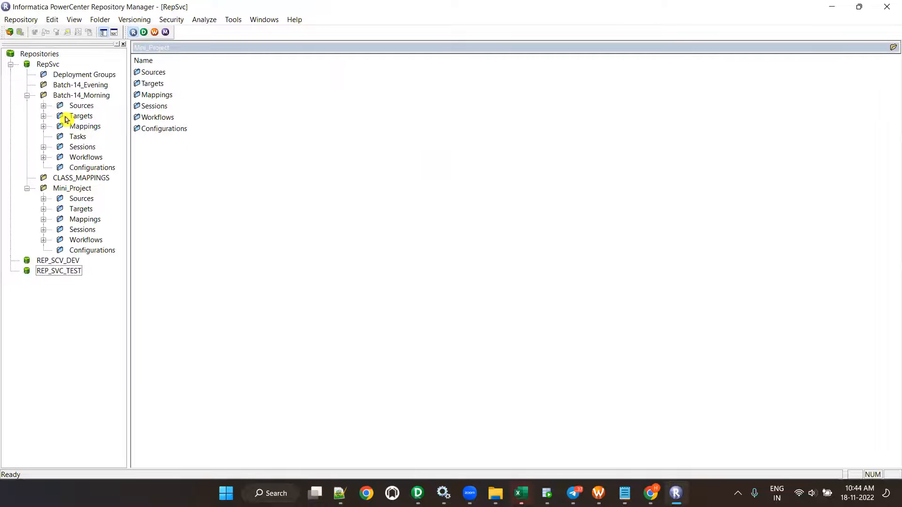
click(10, 64)
click(58, 86)
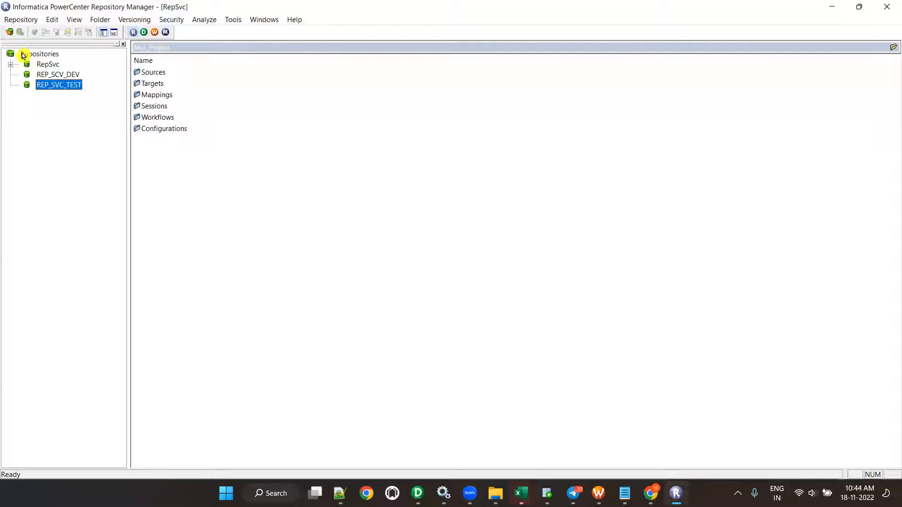
click(8, 33)
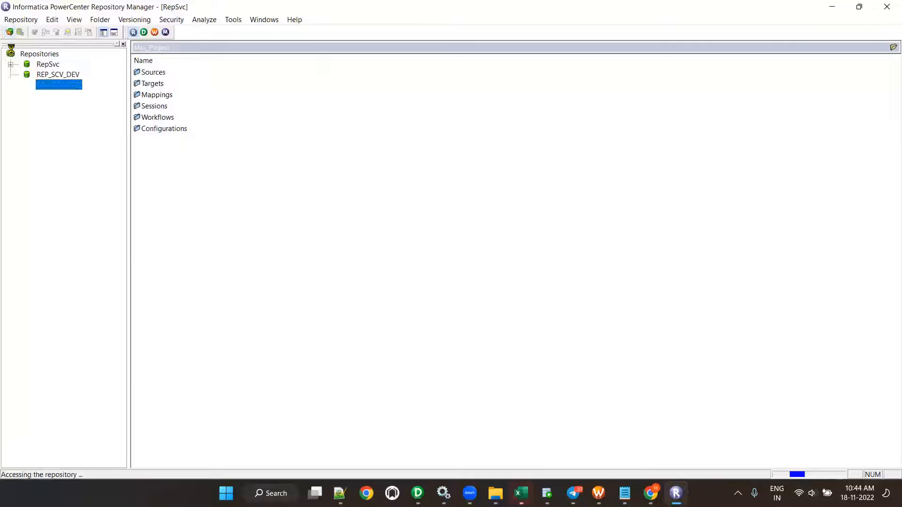
- Create a new folder named Batch-14_Morning in REP_SVC_TEST and acknowledge the confirmation
click(108, 22)
click(116, 31)
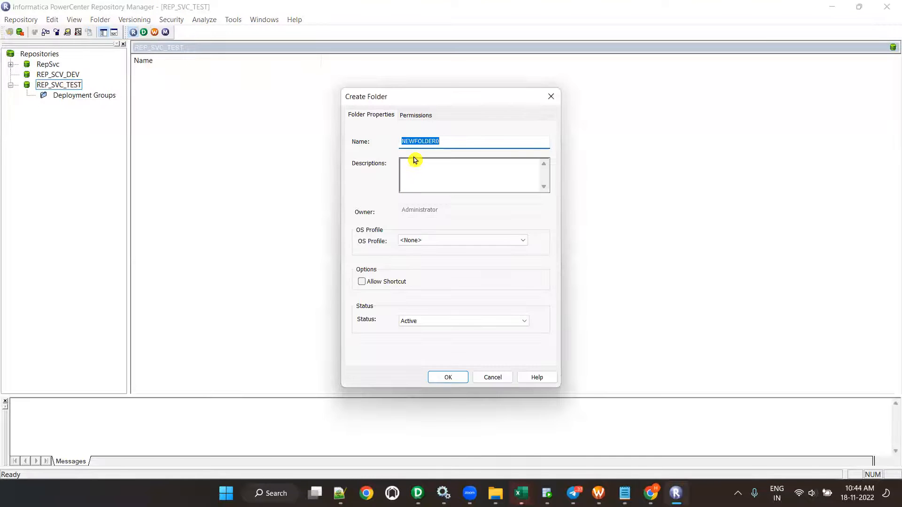
text(MIG)
key(BackSpace)
key(BackSpace)
key(BackSpace)
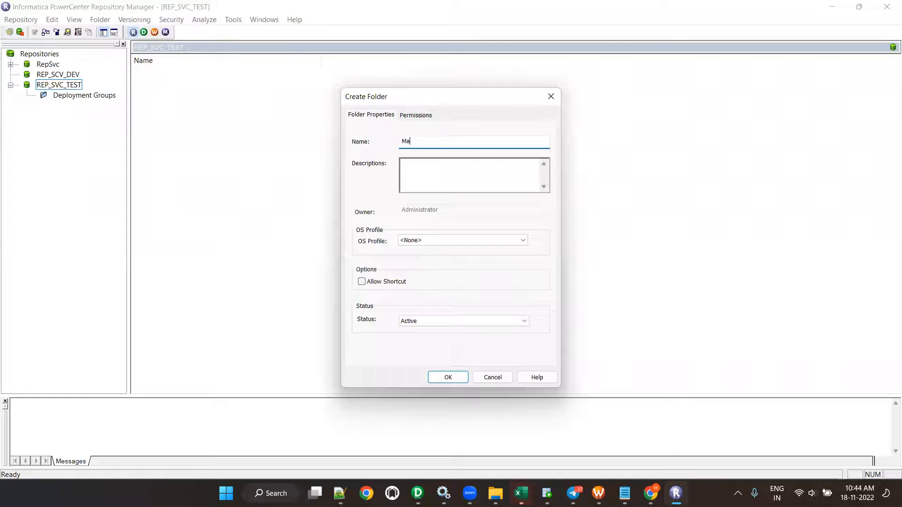
text(BATCH)
key(BackSpace)
key(BackSpace)
key(BackSpace)
text(T)
key(BackSpace)
key(BackSpace)
key(BackSpace)
text(BA)
key(BackSpace)
key(BackSpace)
text(Batch-13)
text(_Morning)
click(426, 141)
key(BackSpace)
text(4)
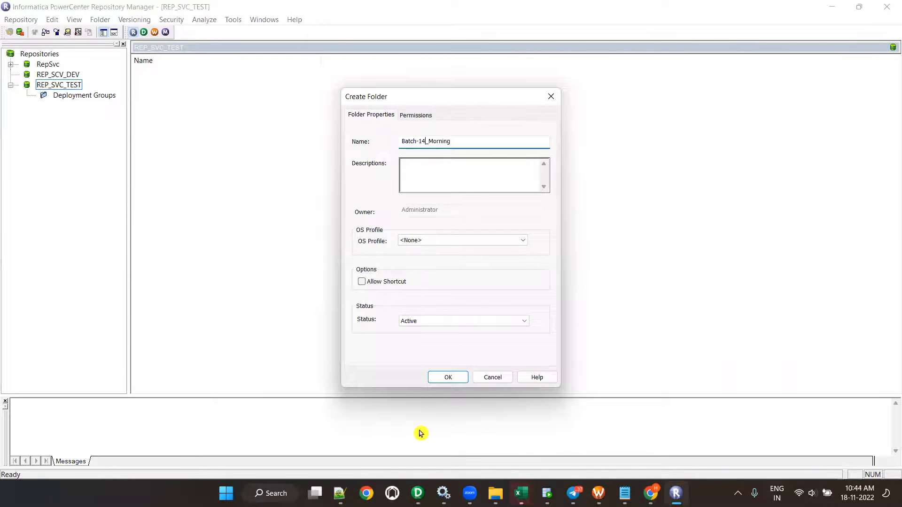
click(450, 378)
click(503, 271)
- Widen the repository tree and list the workflows in RepSvc's Batch-14_Morning folder
click(68, 108)
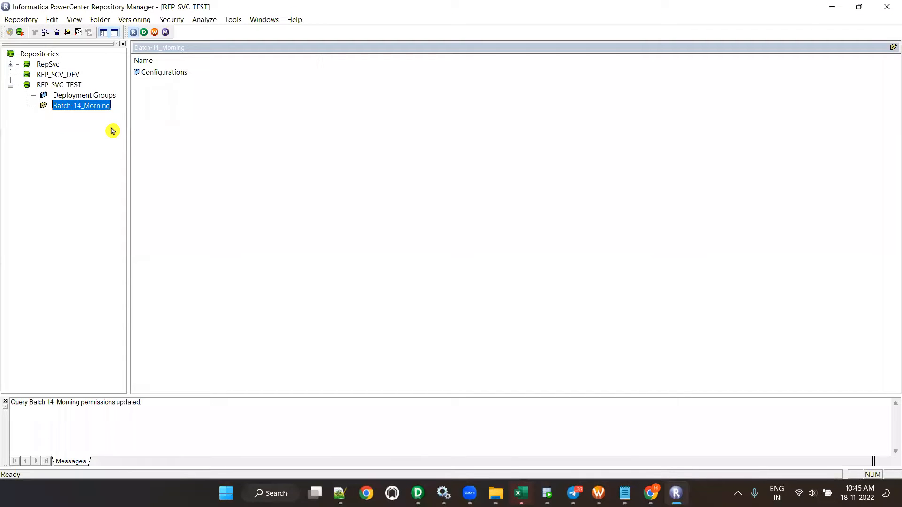
click(10, 64)
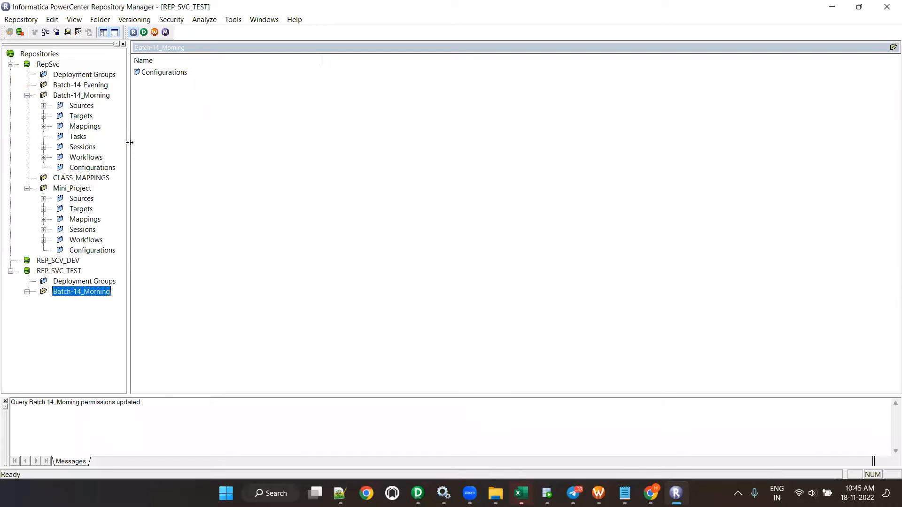
drag(128, 140, 204, 136)
click(43, 157)
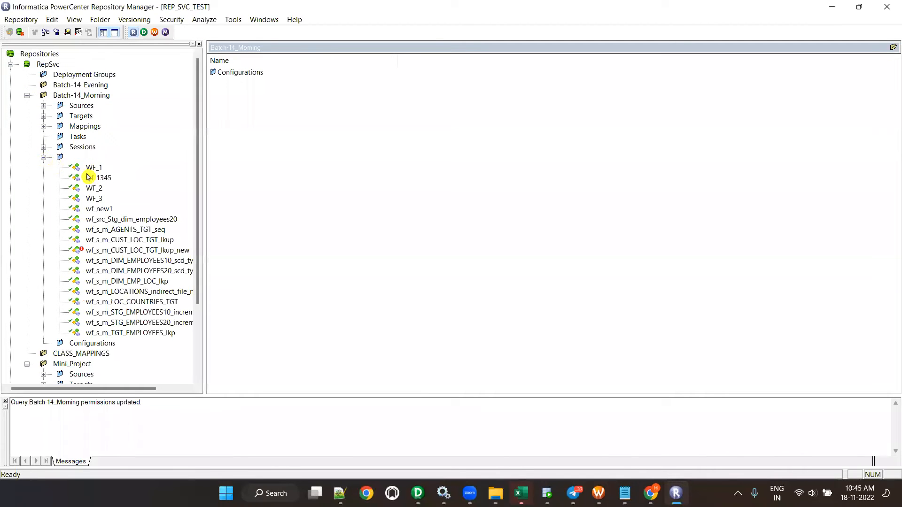
drag(97, 390, 119, 389)
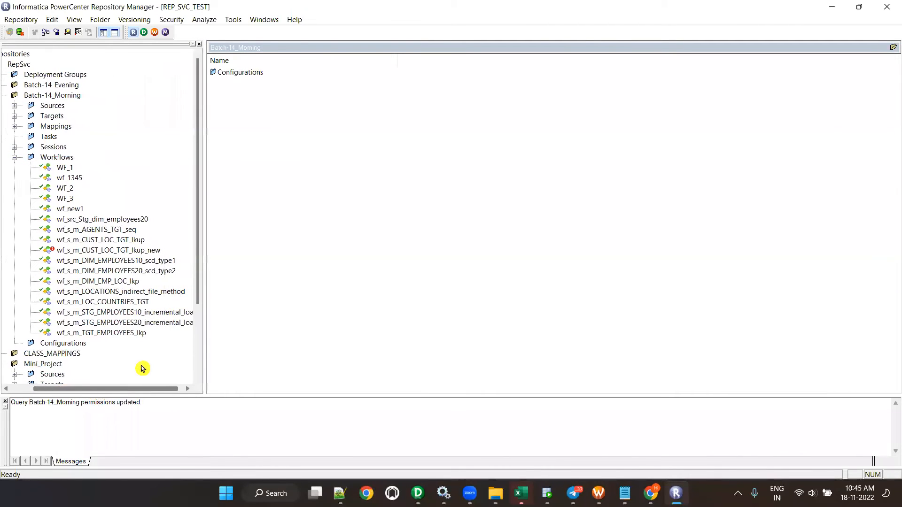